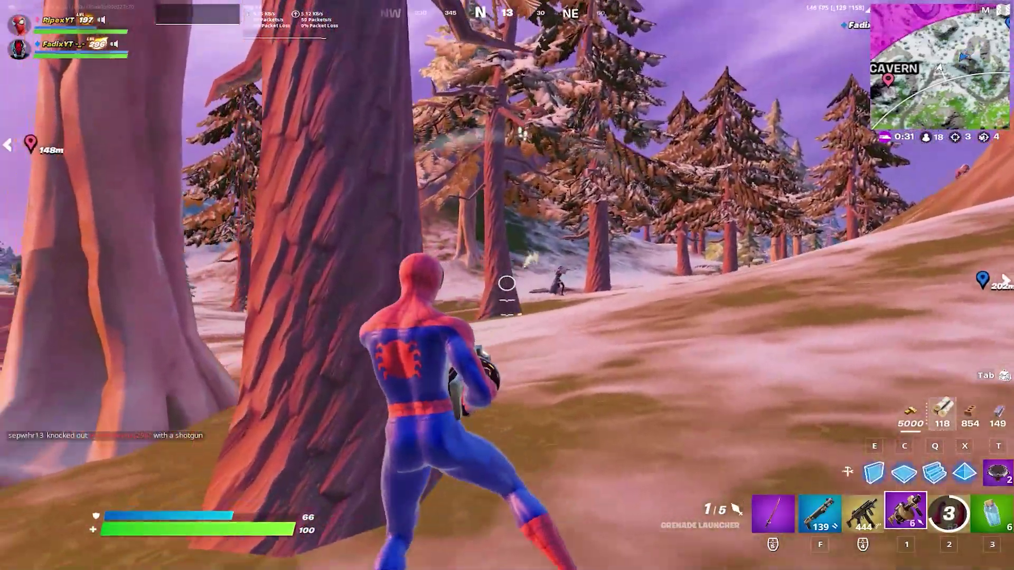
left_click(507, 284)
left_click(506, 284)
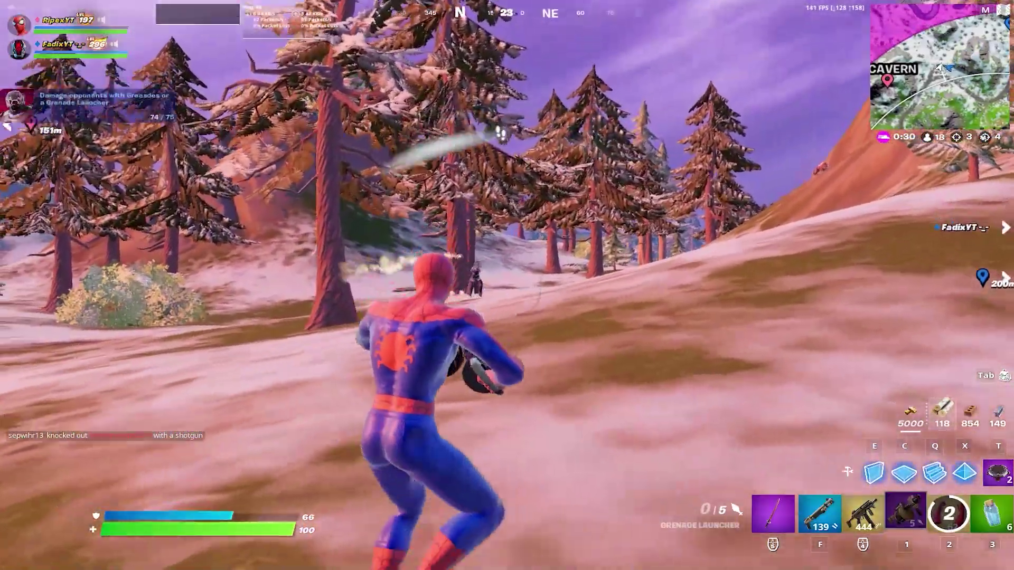
key("w")
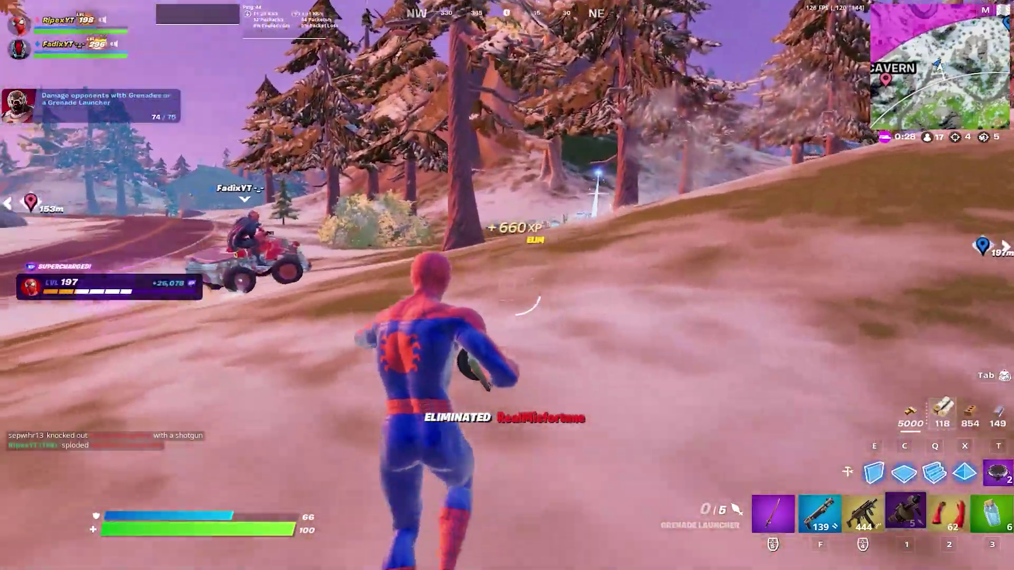
key("w")
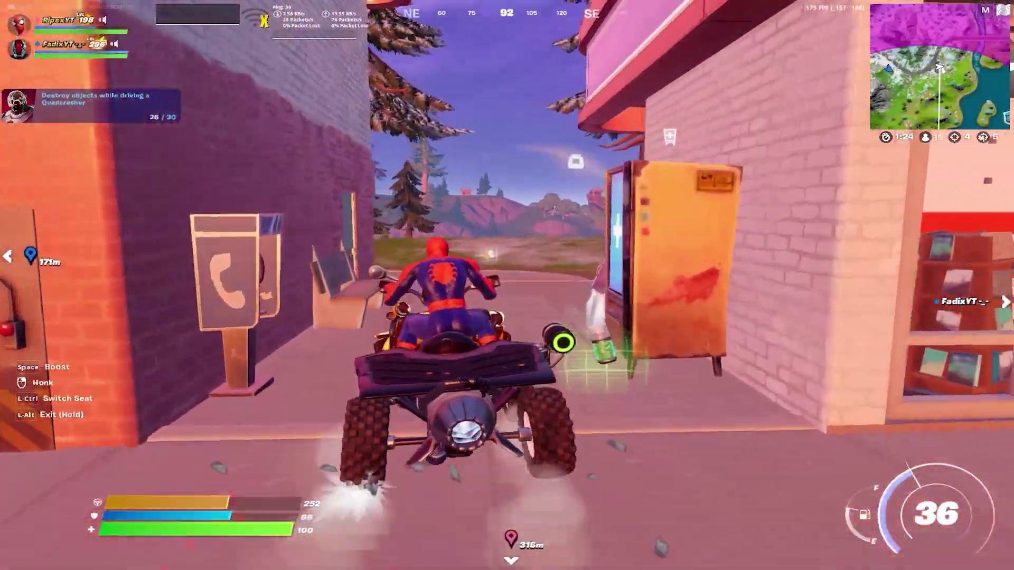
key("w")
key("w")
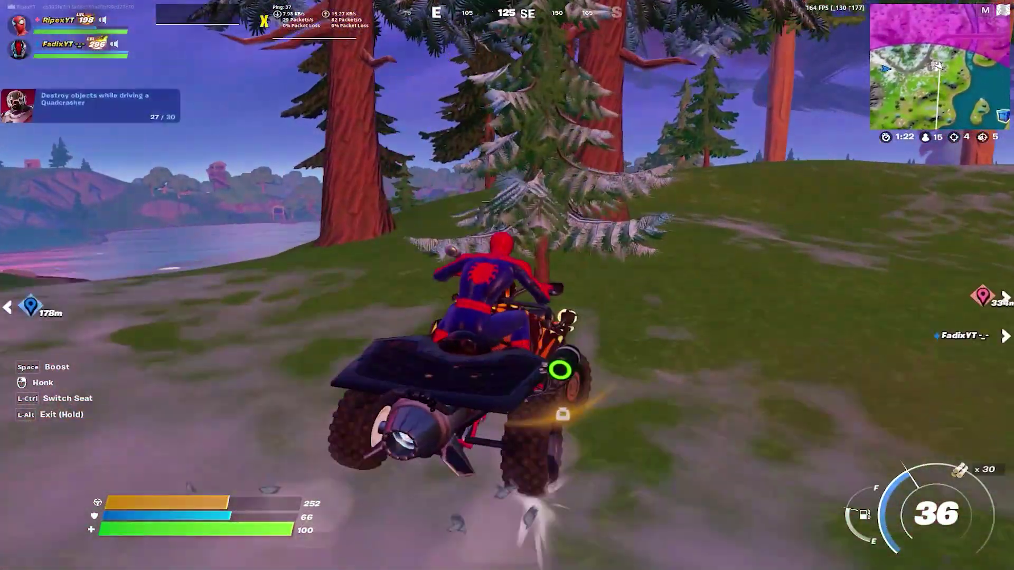
key("w")
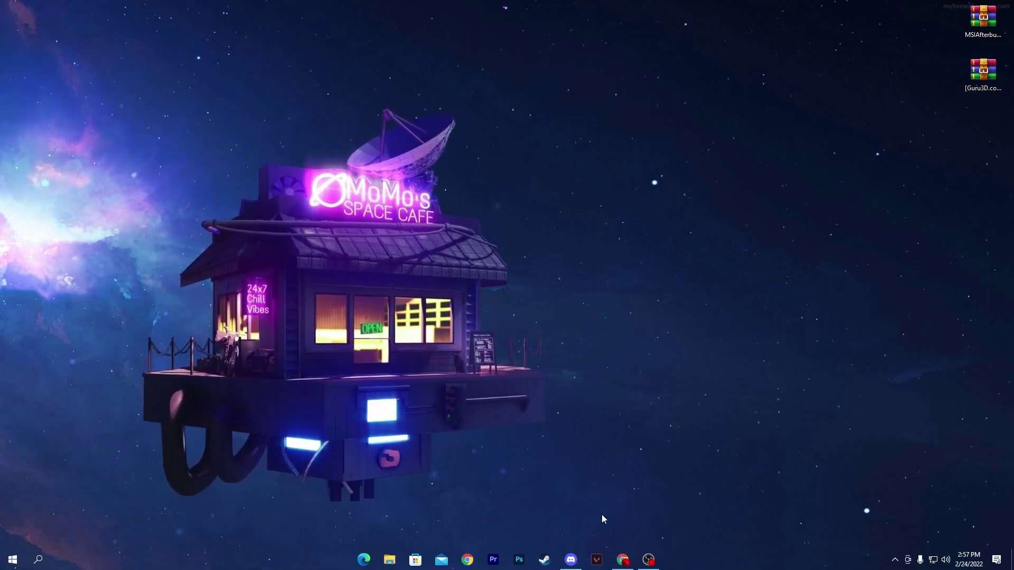
- Search the Download Packs blog for "low gpu usage" and open the post "Fix LOW GPU Usage While Gaming 2022 - Fix LOW FPS" at its download links
left_click(623, 560)
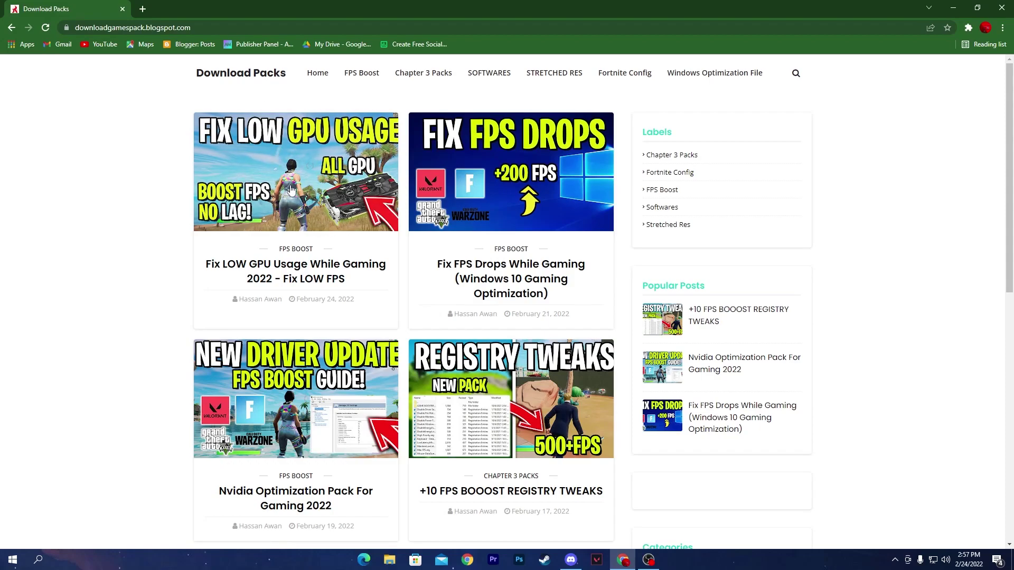
left_click(796, 75)
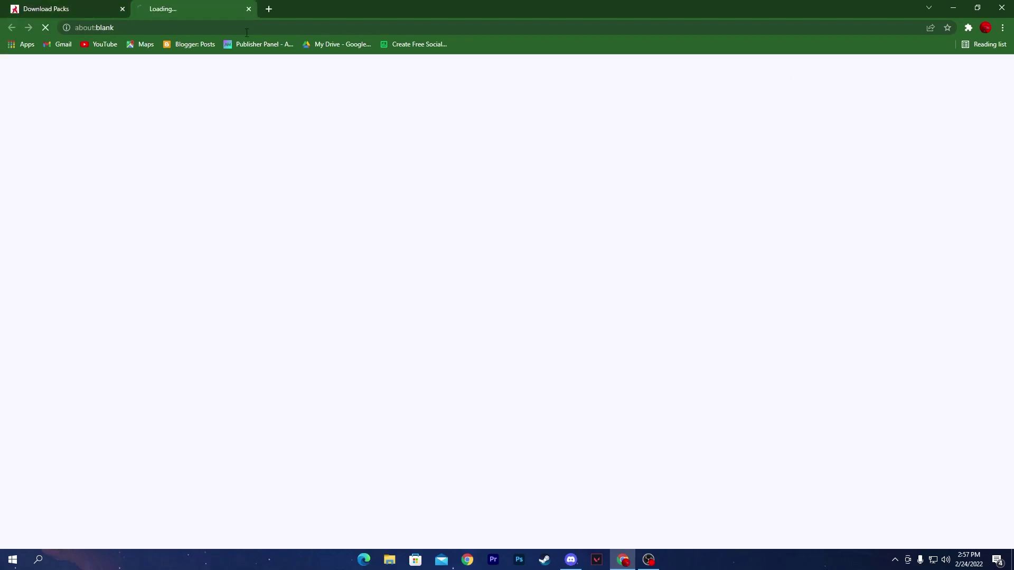
left_click(80, 6)
left_click(795, 74)
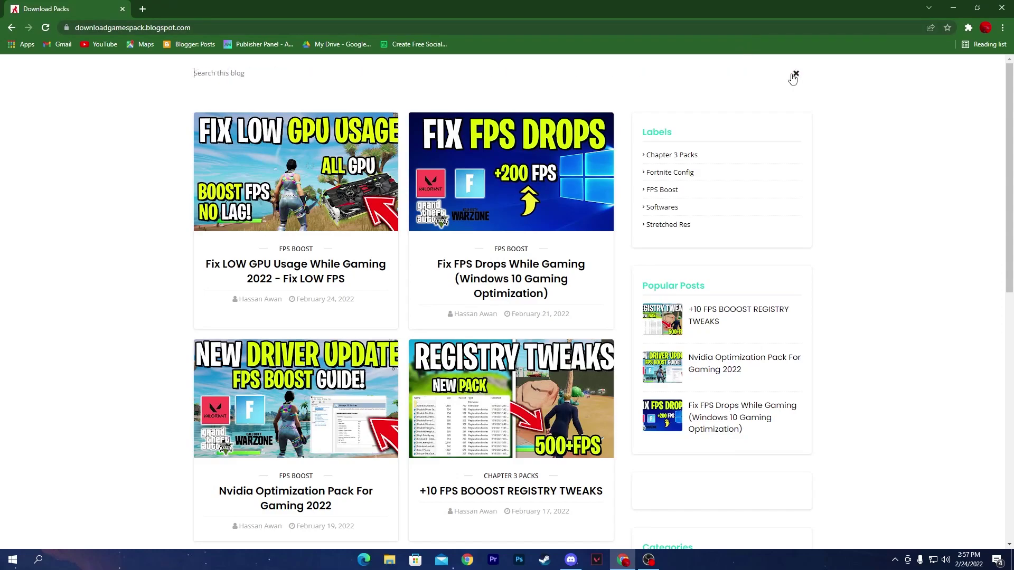
type("low gpu usage")
key("Return")
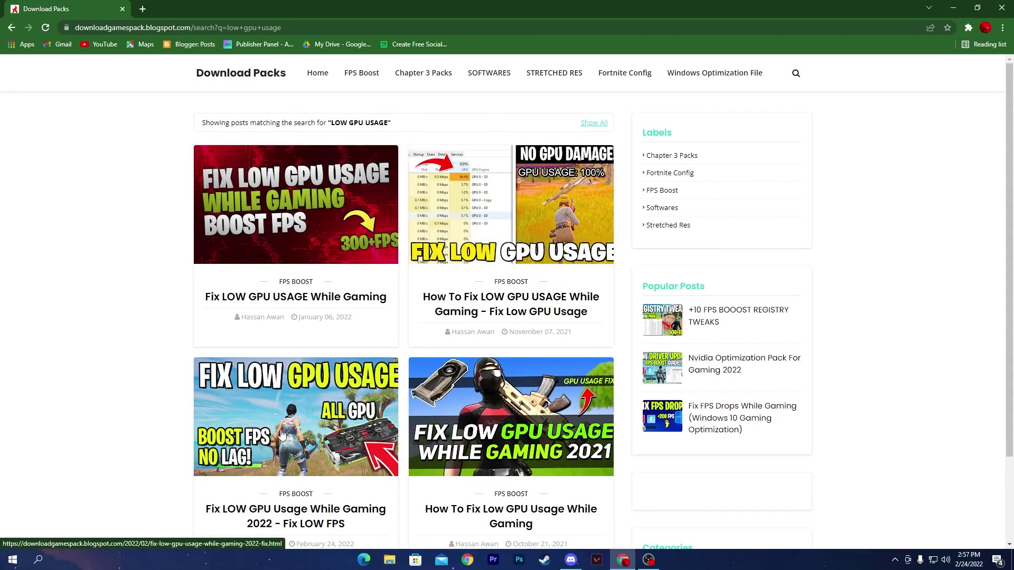
left_click(300, 391)
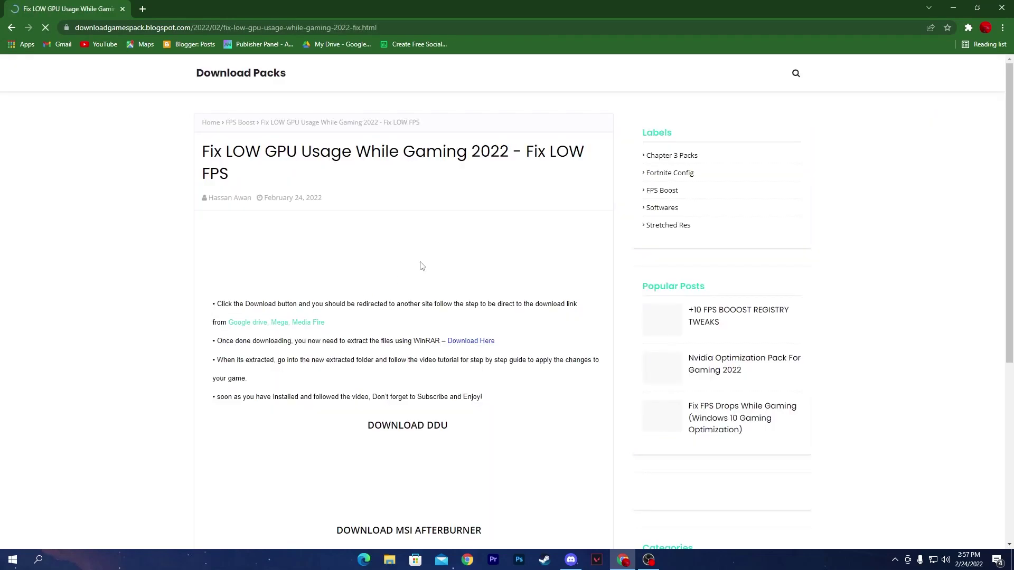
scroll(418, 267, "down", 5)
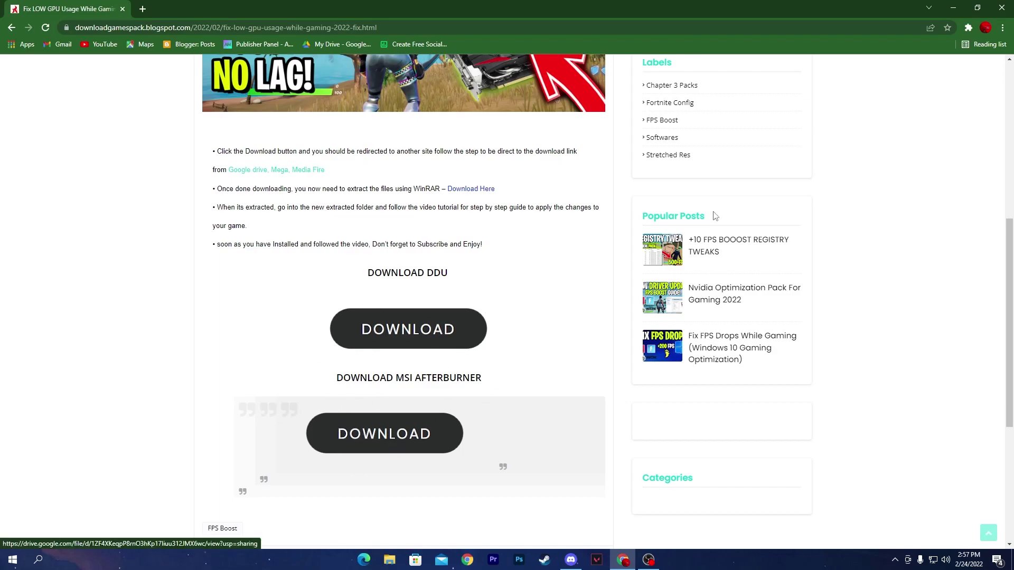
- Spread out the two downloaded archives on the desktop and extract the contents of [Guru3D.com]-DDU.zip beside them
left_click(953, 7)
left_click_drag(908, 49, 625, 151)
left_click(504, 256)
double_click(622, 128)
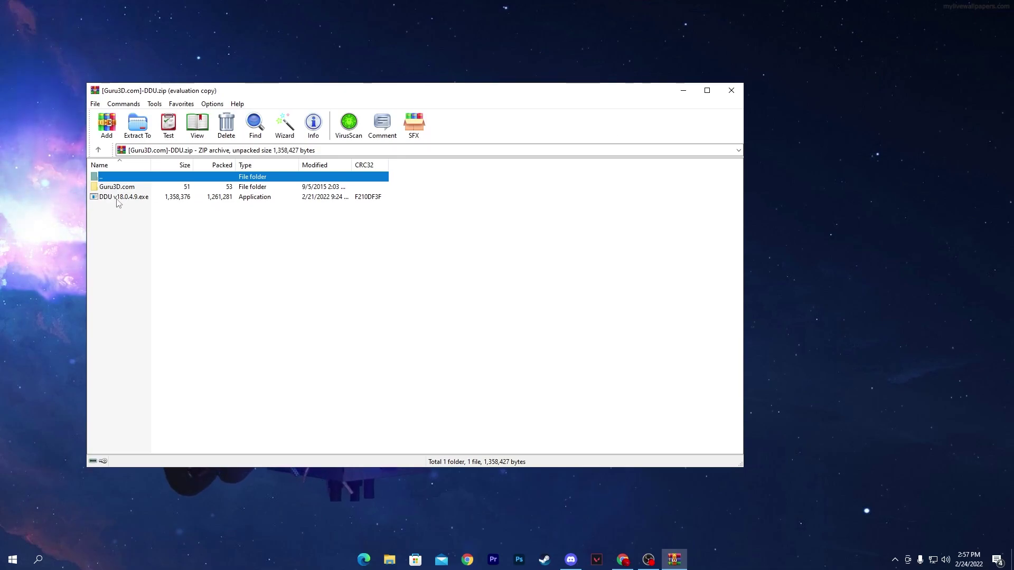
left_click_drag(137, 207, 858, 135)
left_click(731, 91)
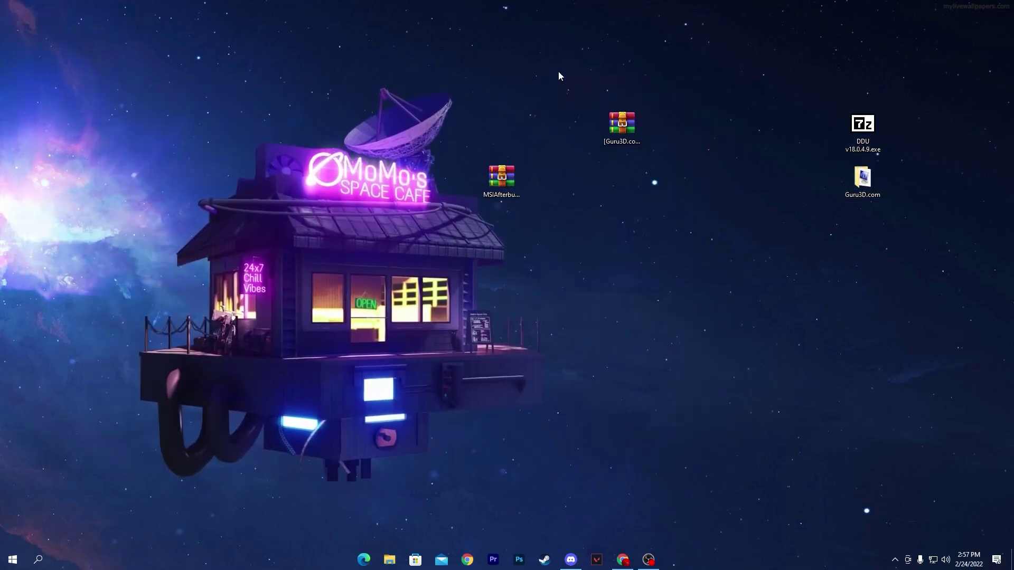
- Unpack DDU v18.0.4.9.exe to the desktop and move the extracted DDU v18.0.4.9 folder away from the corner
double_click(861, 127)
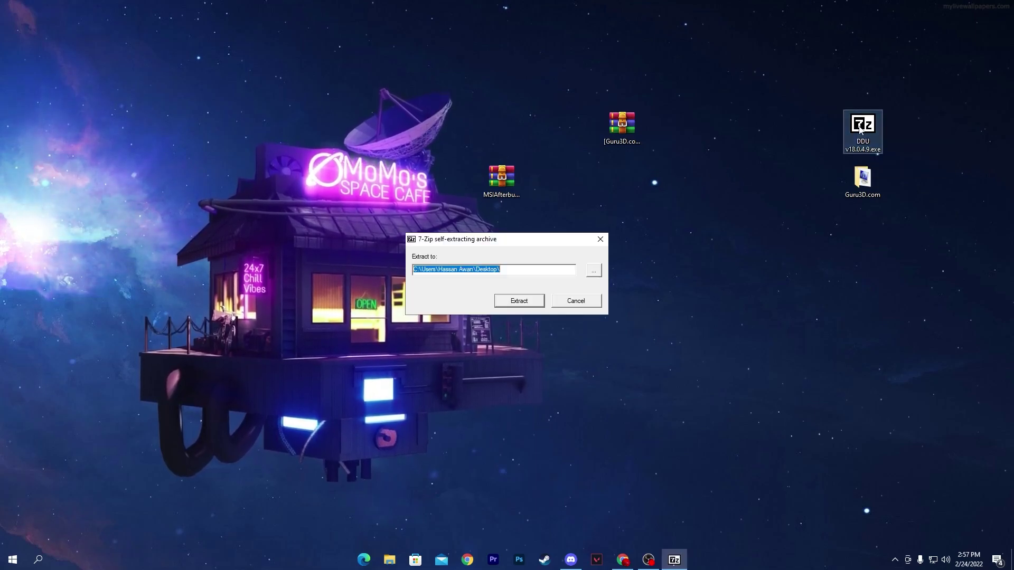
left_click(527, 302)
left_click_drag(15, 18, 136, 166)
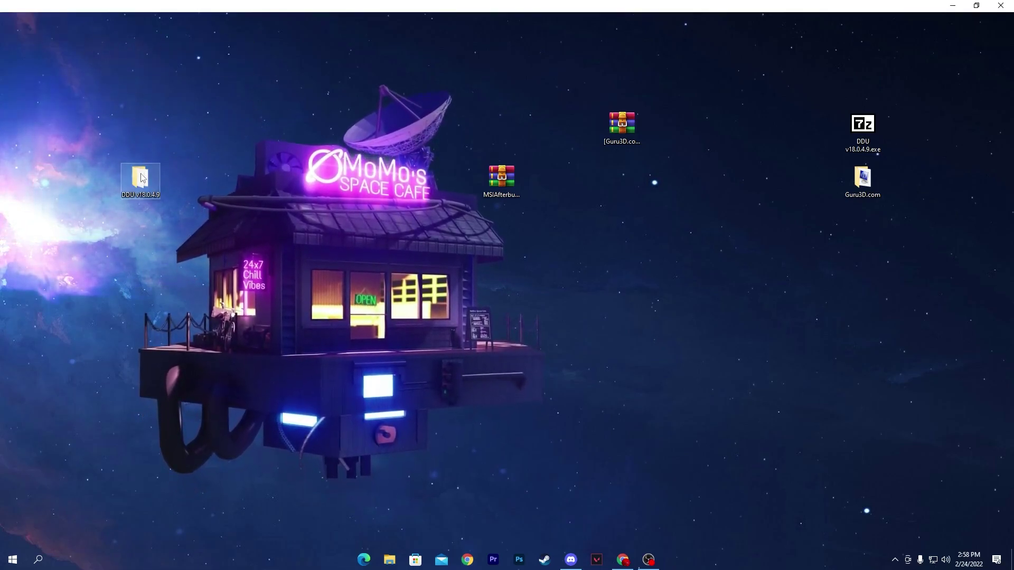
- Launch Display Driver Uninstaller.exe from the DDU v18.0.4.9 folder, keeping its default options and dismissing the startup notices
double_click(136, 161)
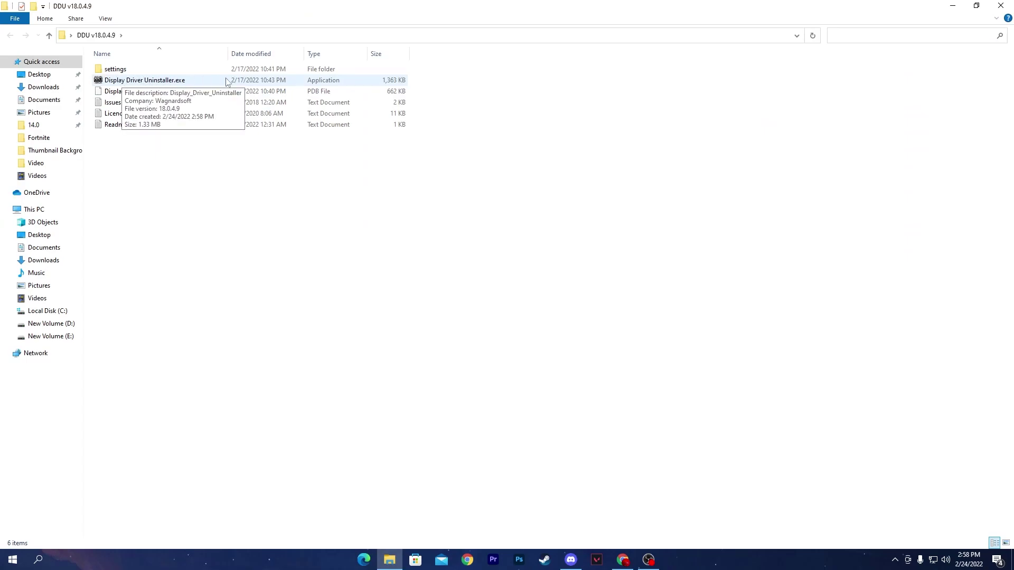
left_click(243, 81)
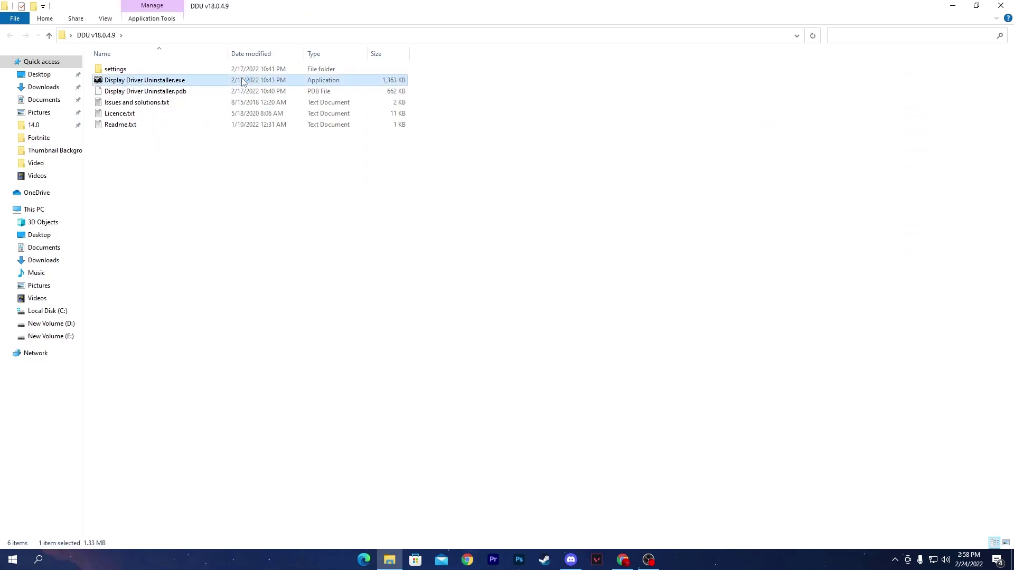
double_click(243, 82)
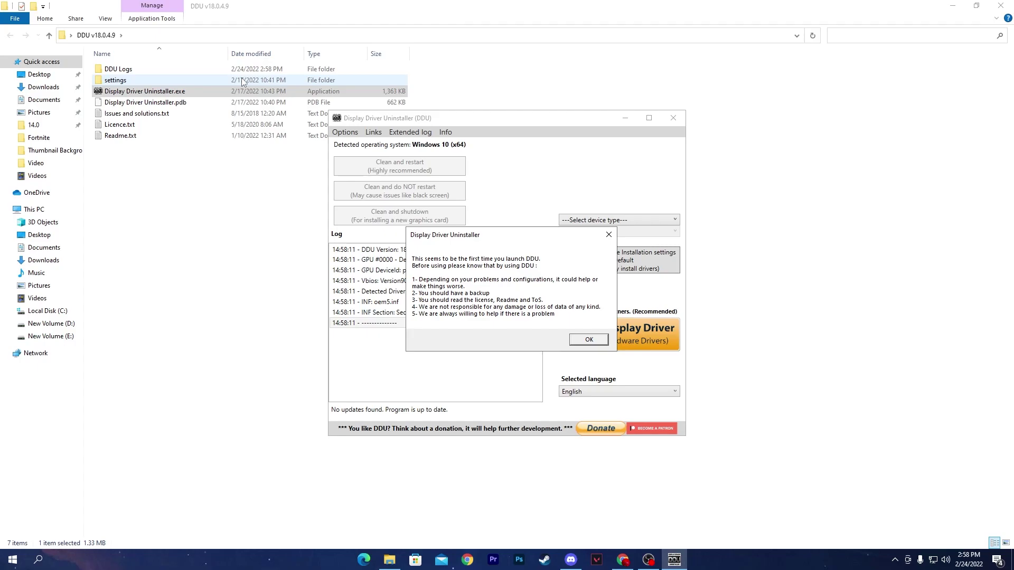
left_click(577, 337)
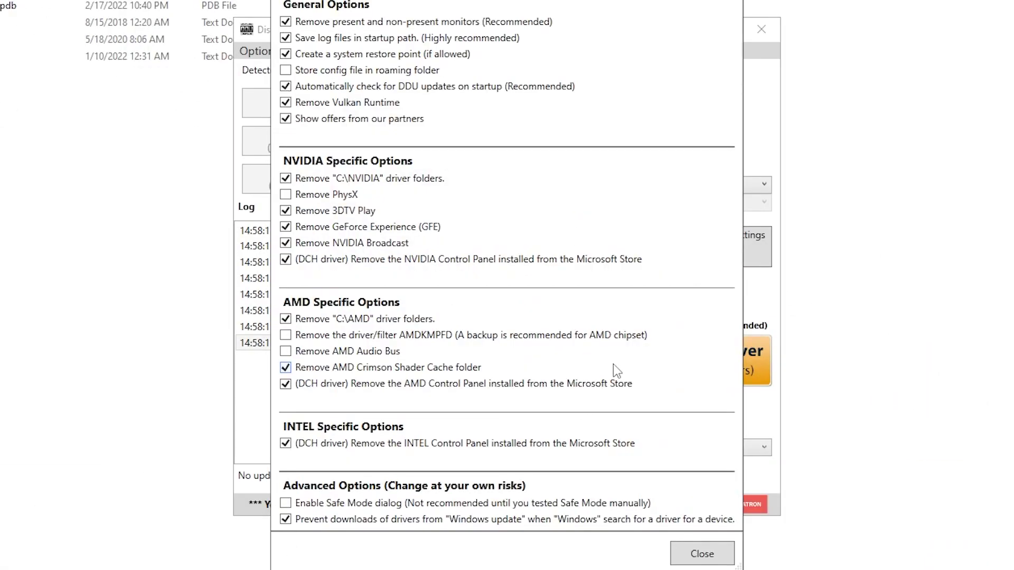
left_click(704, 552)
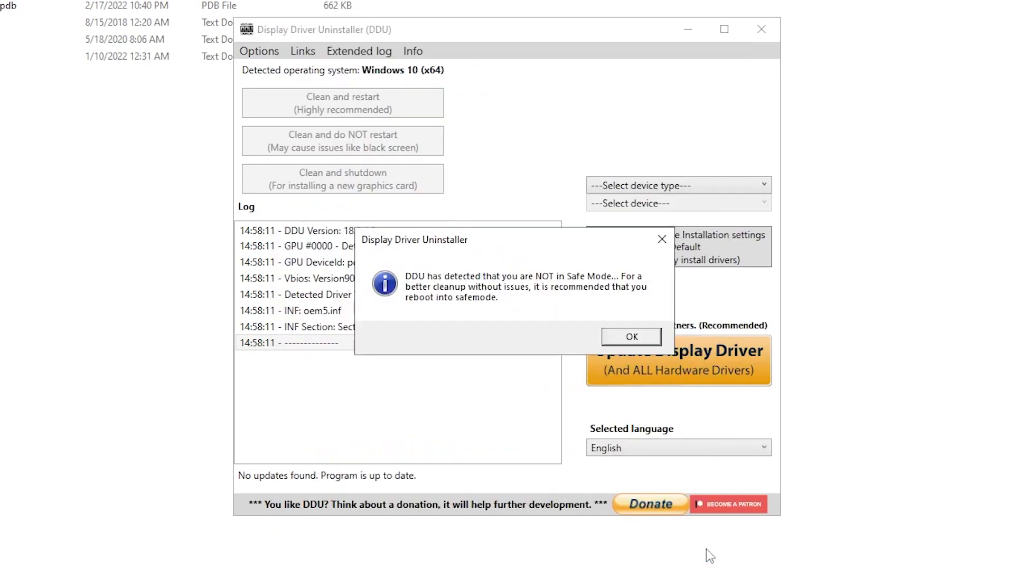
left_click(626, 336)
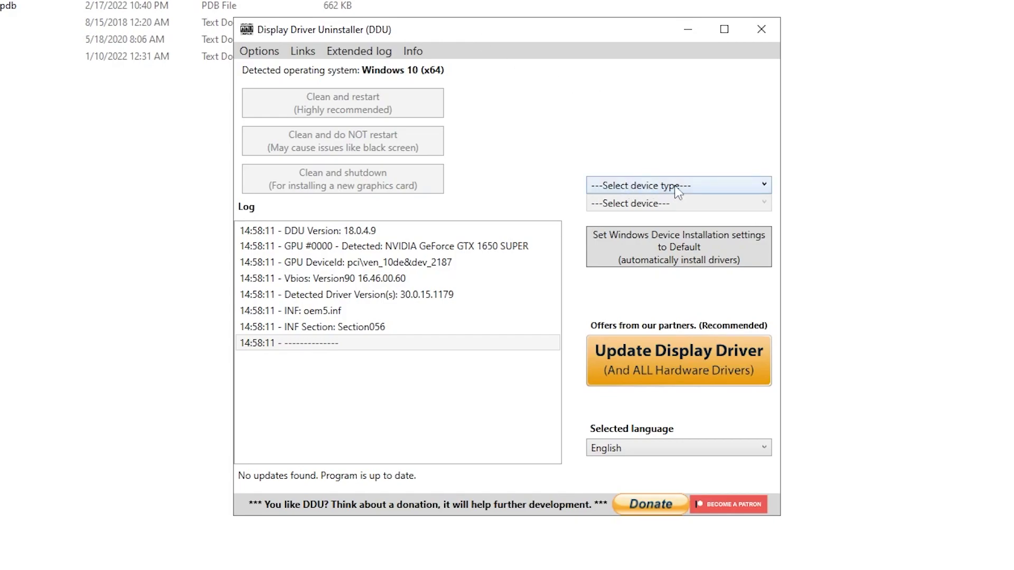
- Set the device type to GPU and the device to NVIDIA in Display Driver Uninstaller
left_click(648, 185)
left_click(621, 232)
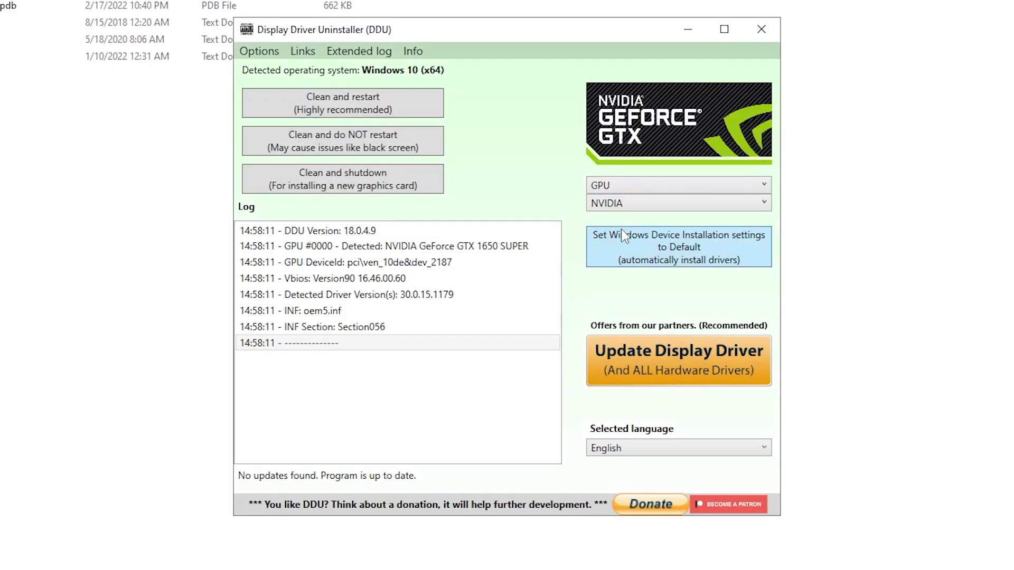
left_click(606, 207)
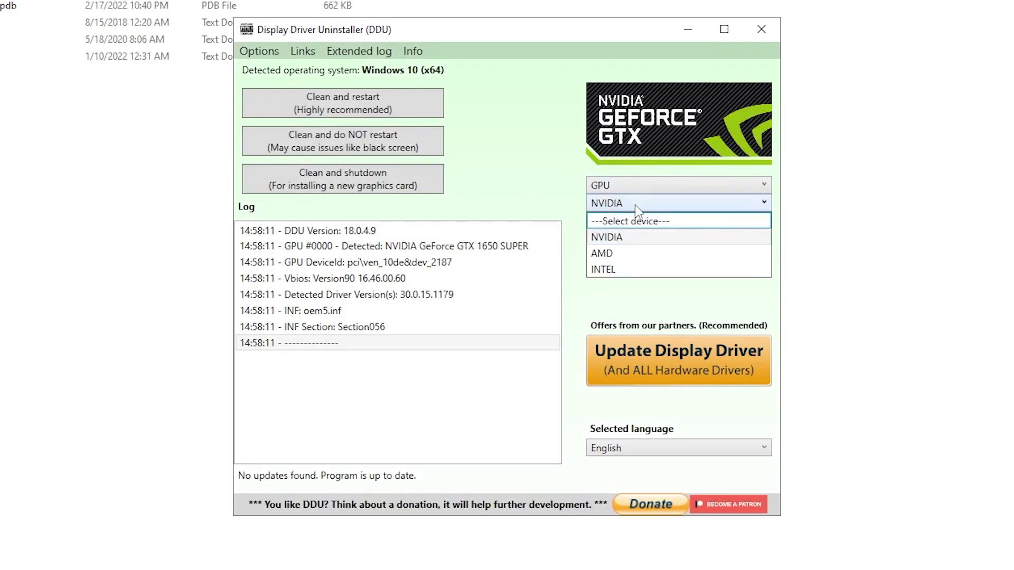
left_click(604, 238)
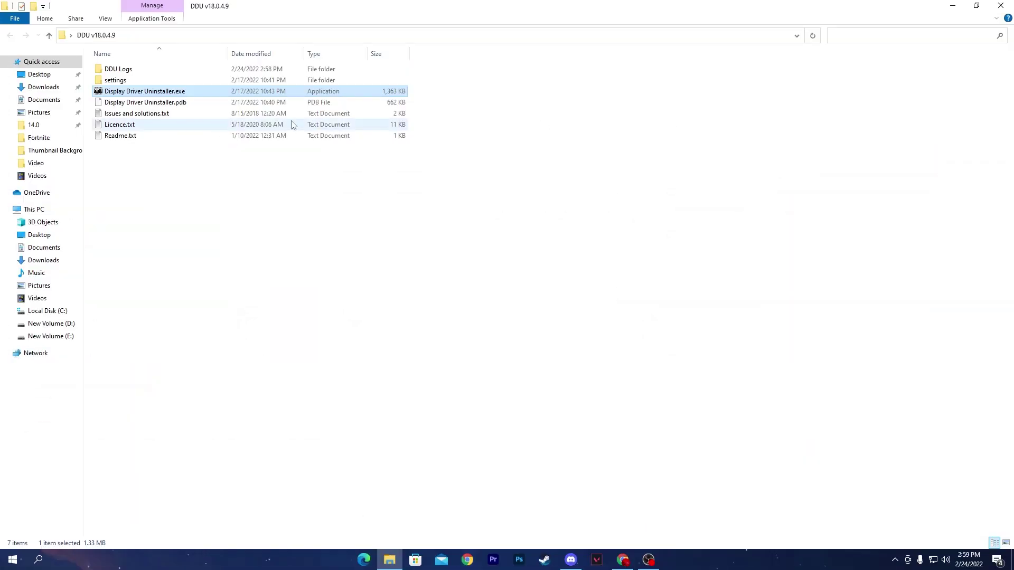
- Switch to Chrome and open the driver downloads page of nvidia.com, with GeForce 16 Series as the product series
left_click(468, 559)
left_click(558, 268)
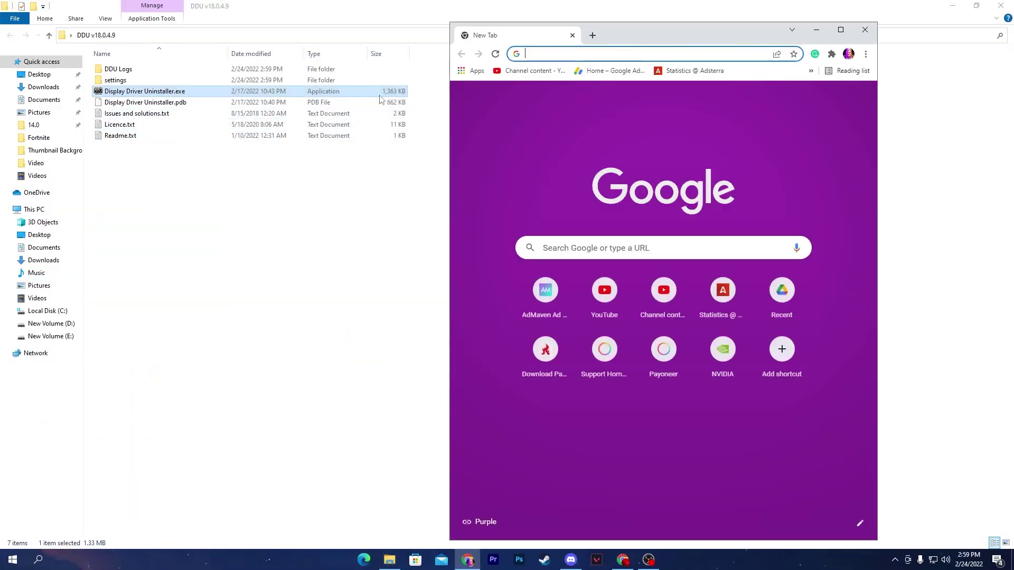
double_click(655, 34)
type("nvidia.com")
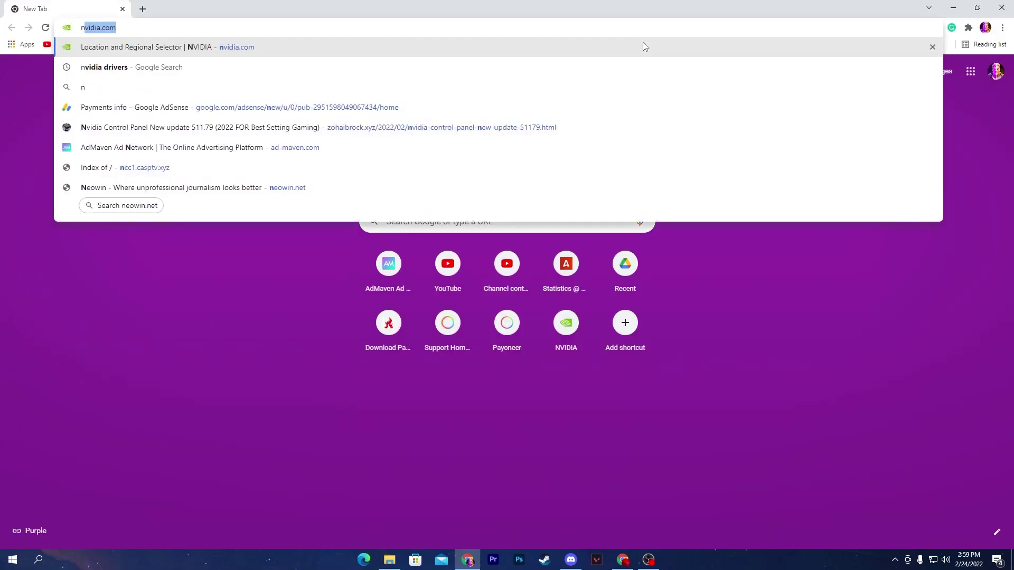
key("Return")
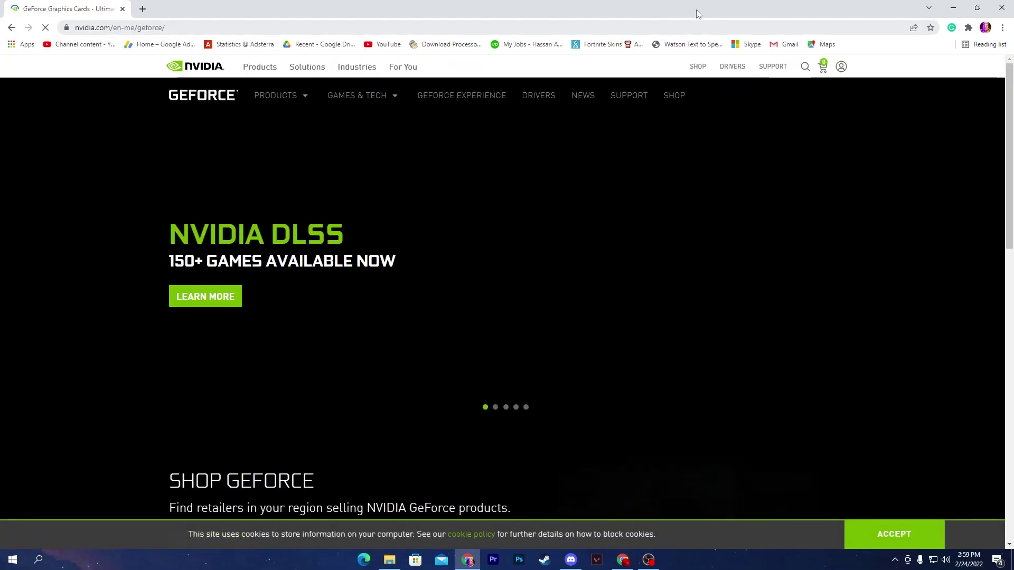
left_click(731, 67)
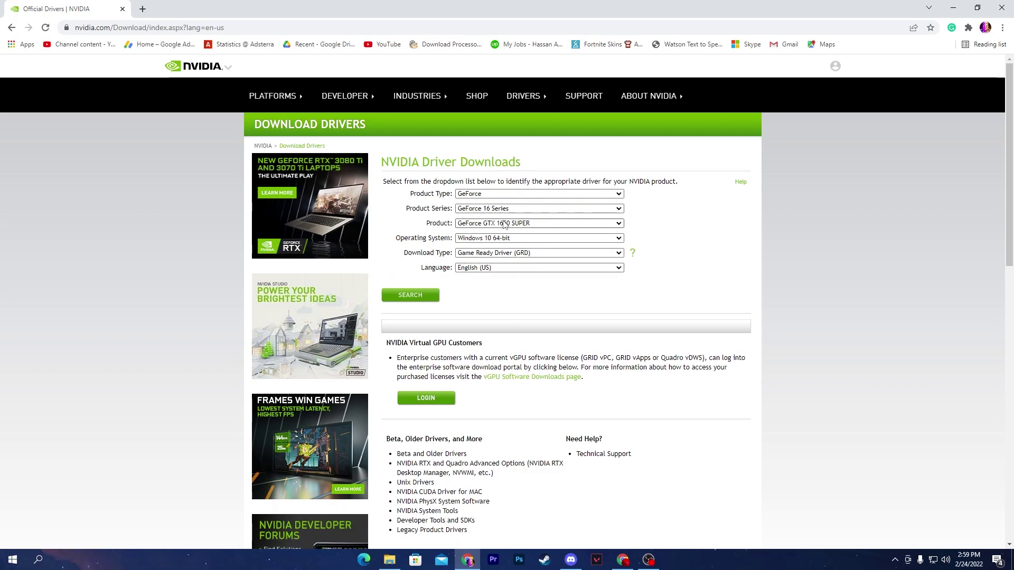
left_click(618, 211)
left_click(470, 291)
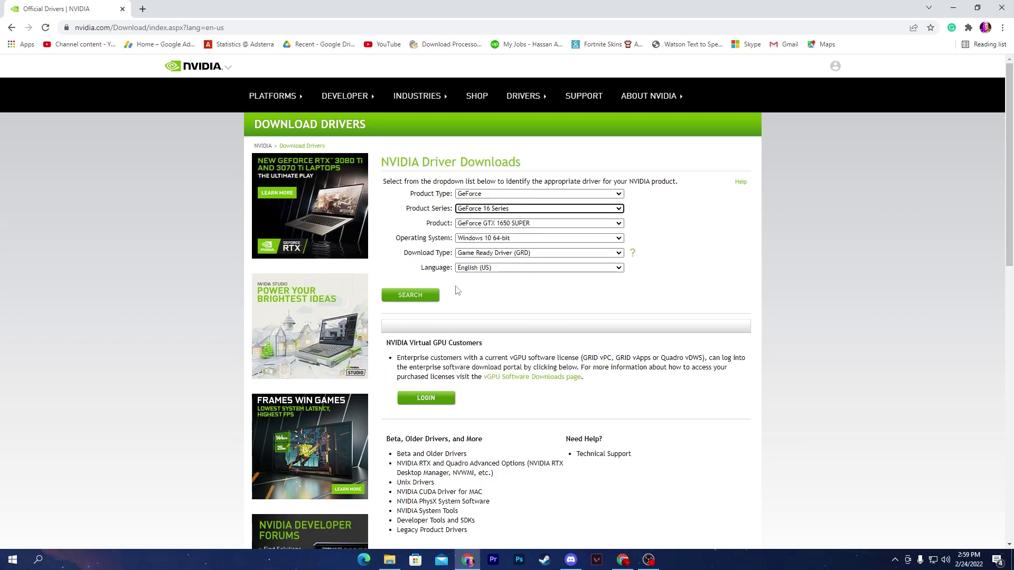
- Search for "amd drivers" in a new tab and open the AMD Drivers and Support page
left_click(150, 8)
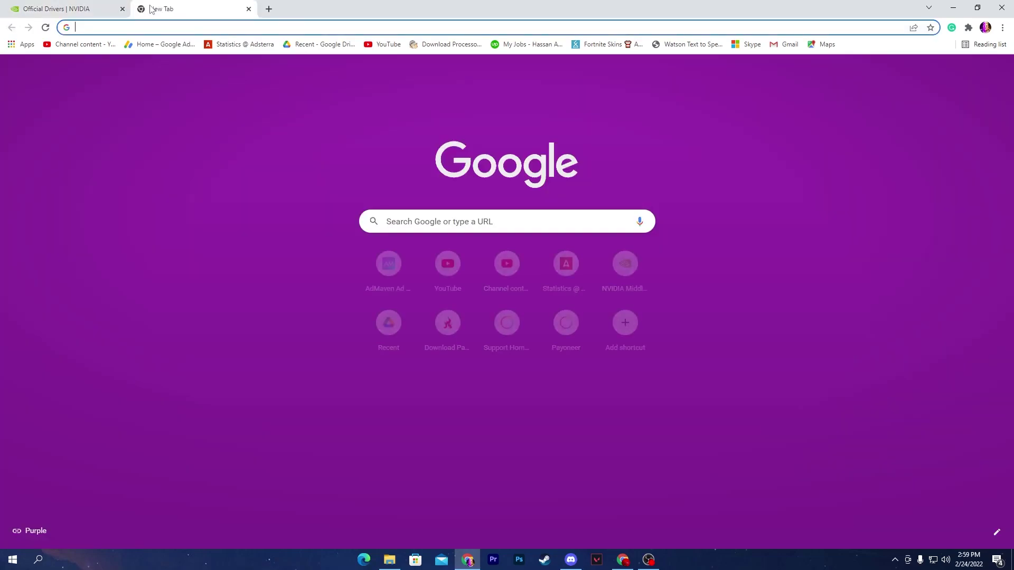
type("amd")
key("Down")
key("Down")
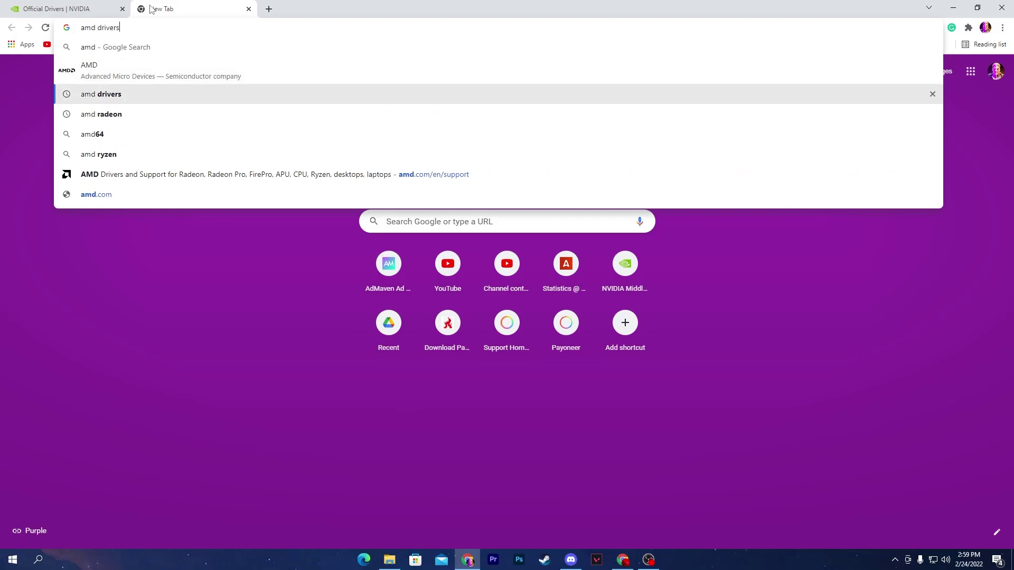
key("Return")
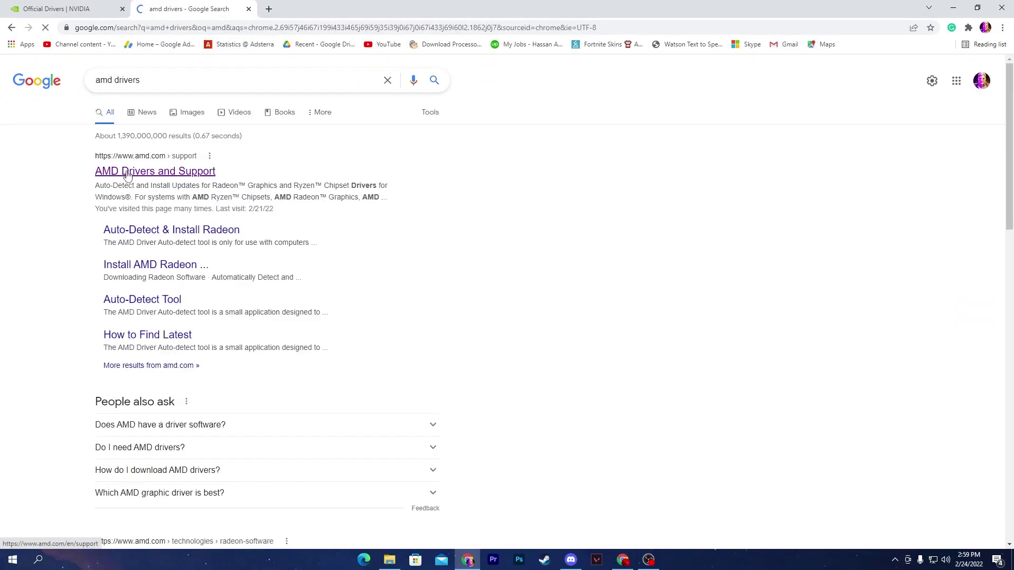
left_click(127, 176)
- Browse the Radeon series in AMD's product list and select Graphics as the product category
scroll(271, 213, "down", 5)
scroll(271, 212, "down", 4)
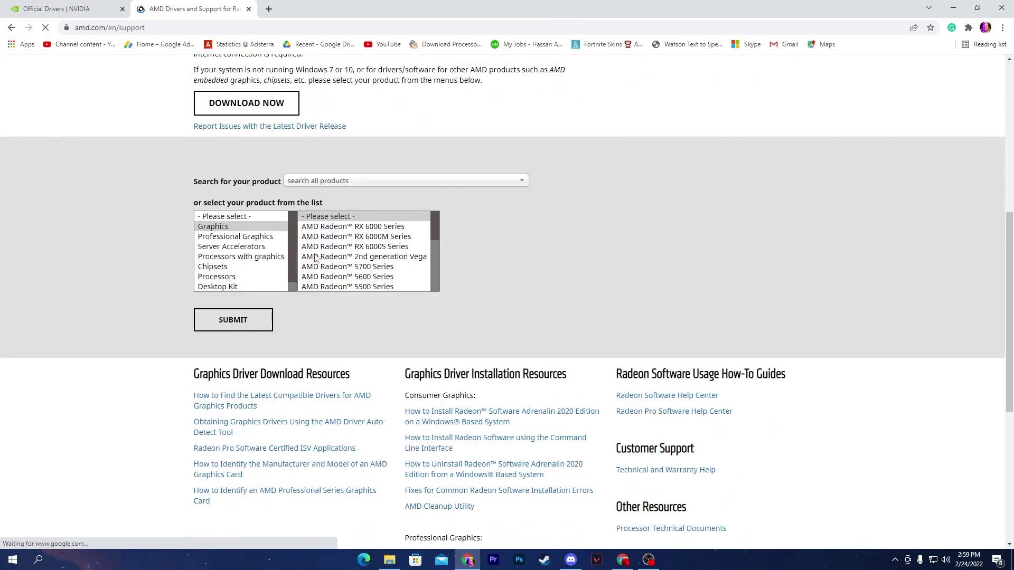
scroll(402, 251, "down", 5)
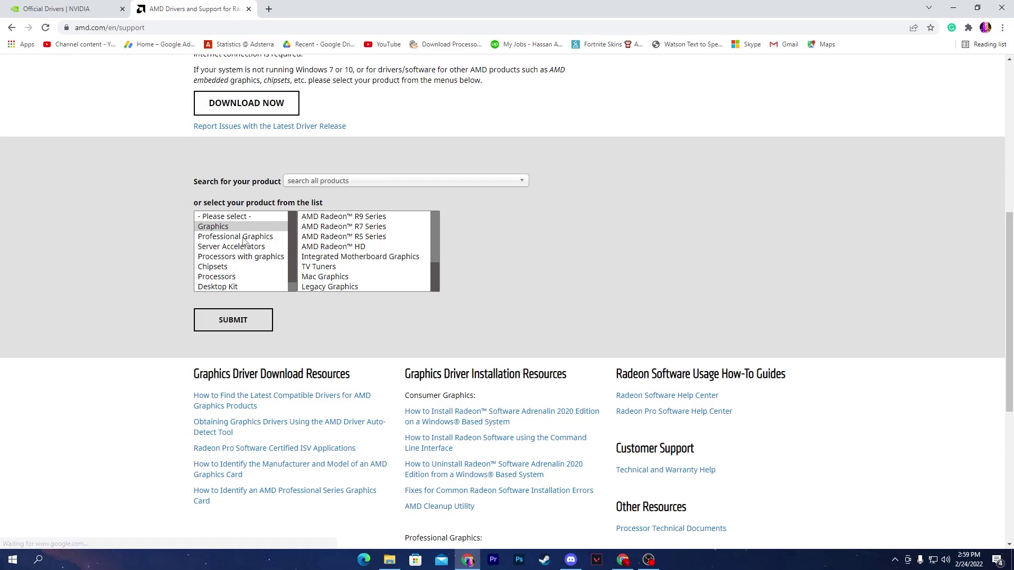
left_click(215, 227)
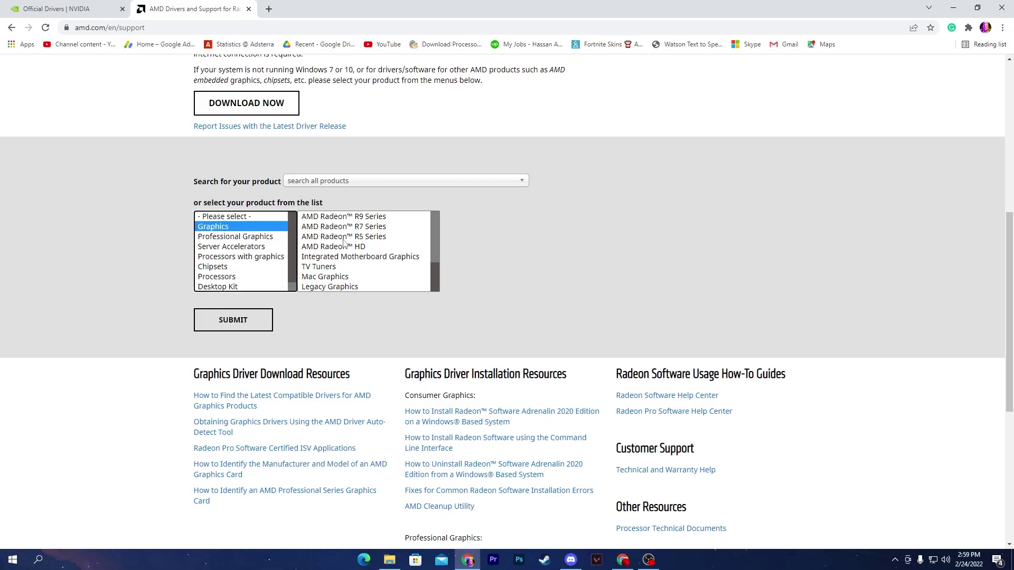
- Choose Radeon 500 Series, Radeon RX 500 Series and Radeon RX 570 in AMD's product list and submit it to open the driver page
scroll(346, 246, "up", 3)
scroll(338, 251, "up", 3)
scroll(349, 255, "down", 10)
scroll(337, 270, "up", 10)
scroll(369, 264, "down", 3)
scroll(359, 261, "up", 3)
scroll(343, 260, "down", 10)
scroll(344, 260, "down", 2)
scroll(345, 258, "up", 5)
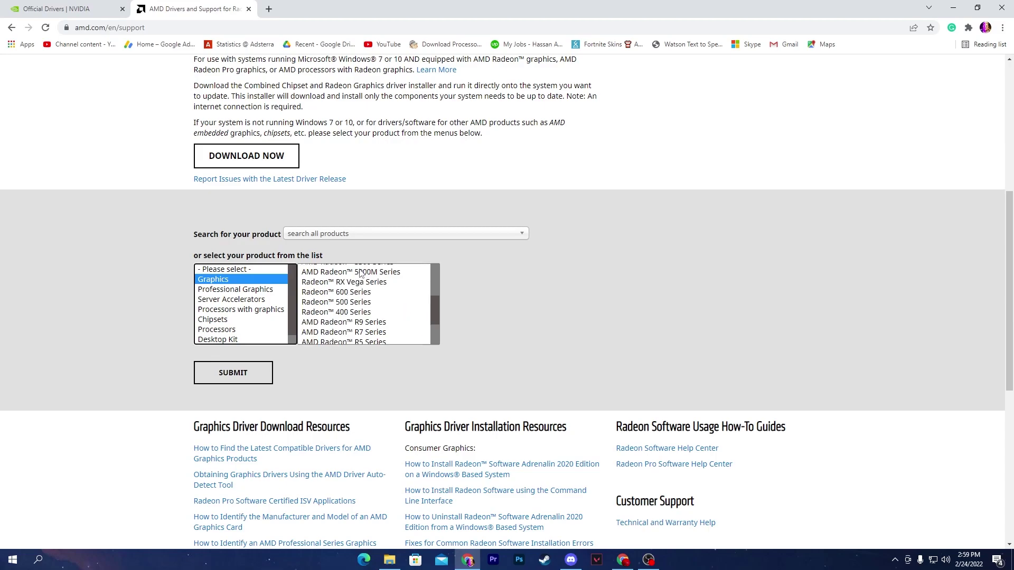
left_click(341, 303)
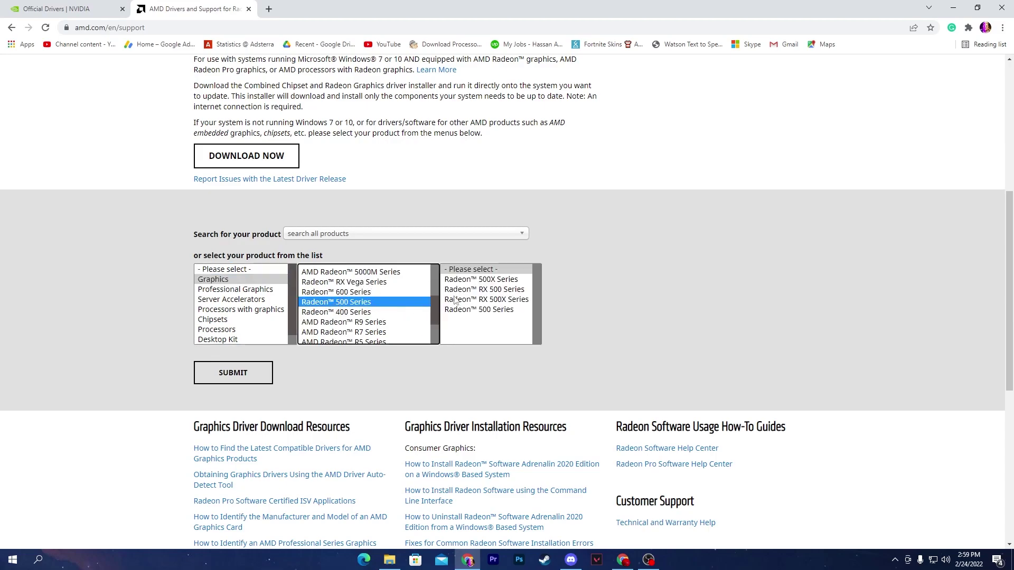
left_click(479, 290)
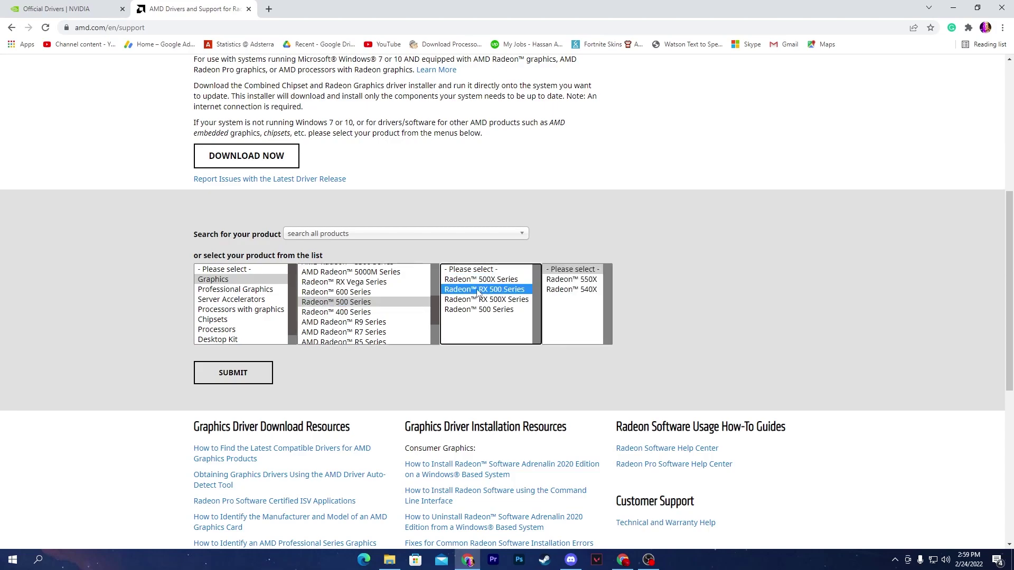
left_click(555, 300)
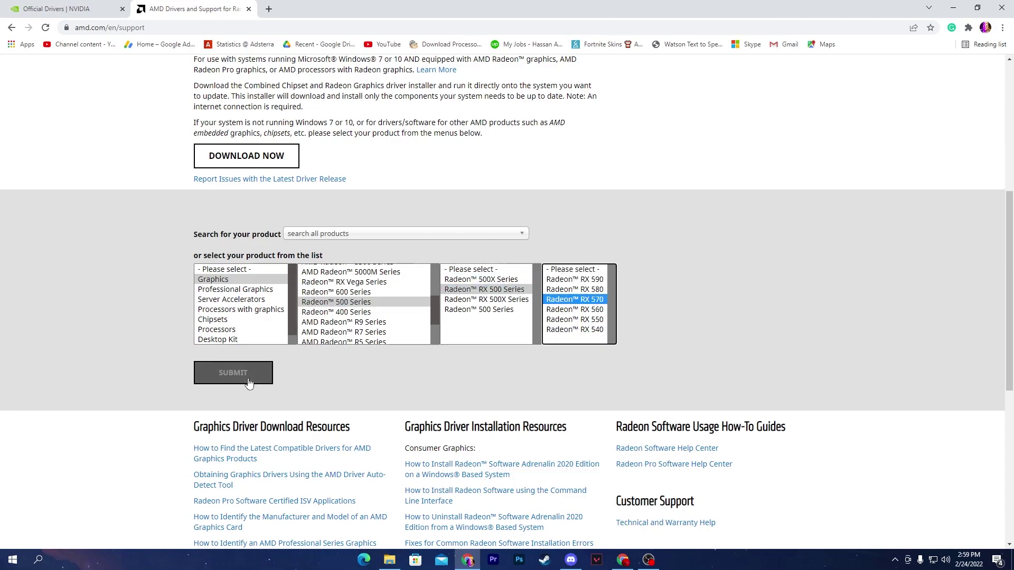
left_click(233, 373)
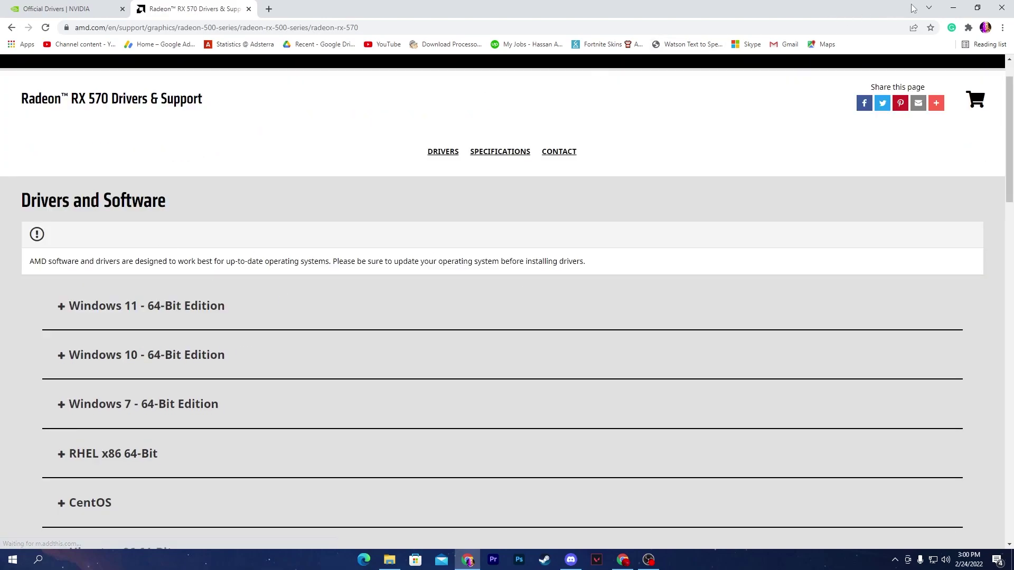
- Minimize the browser and the DDU folder window, and move the MSI Afterburner archive closer to the DDU folder on the desktop
left_click(962, 6)
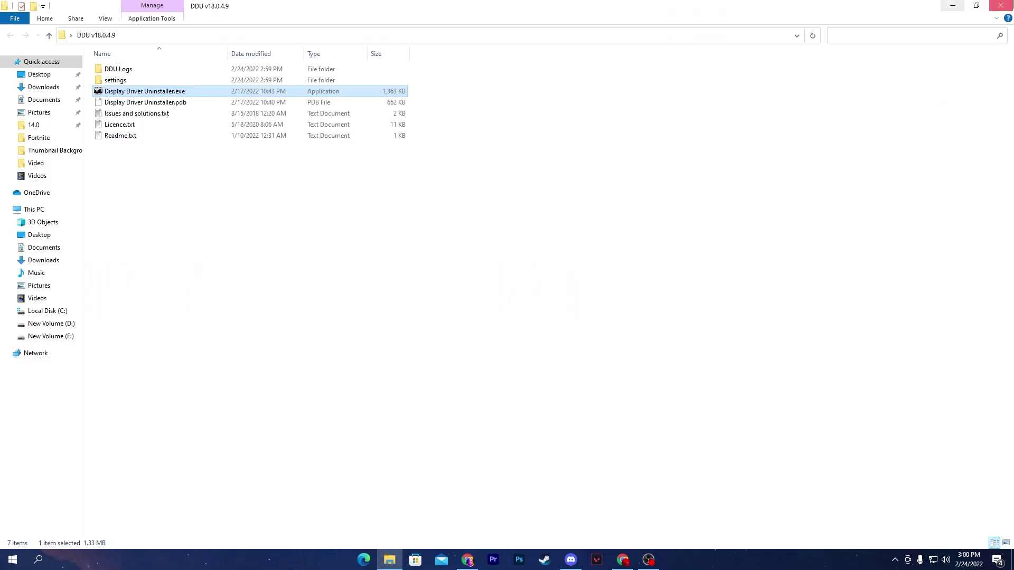
left_click(953, 5)
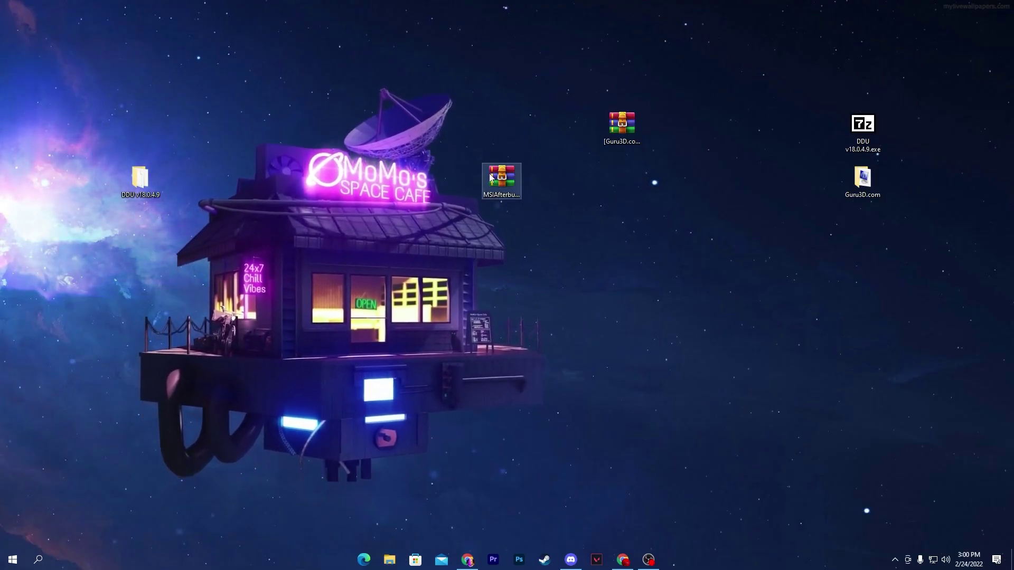
left_click_drag(500, 178, 316, 159)
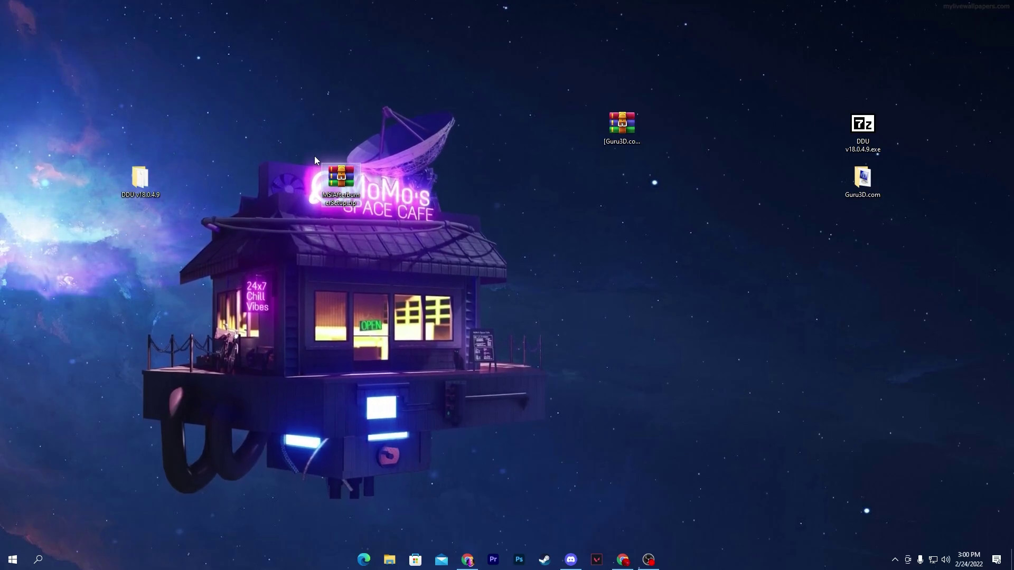
- Open MSIAfterburnerSetup.zip, launch the MSI Afterburner installer from it and close the archive window
key("Return")
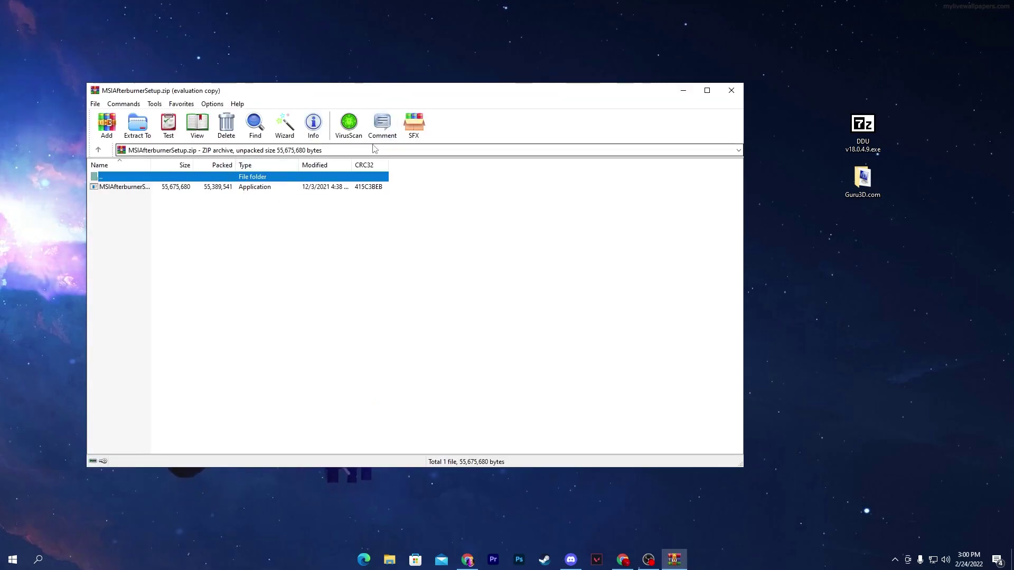
double_click(382, 187)
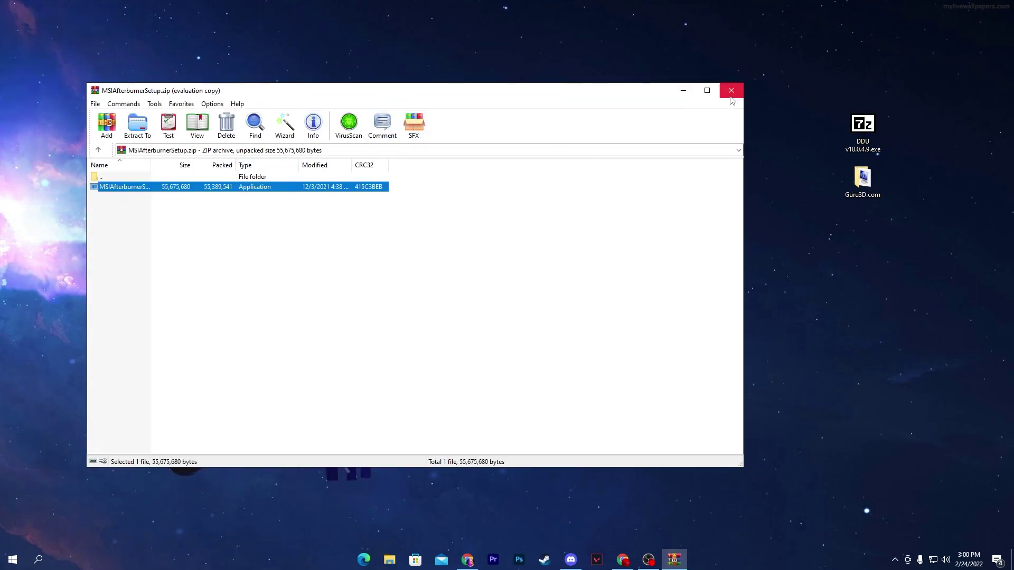
left_click(731, 96)
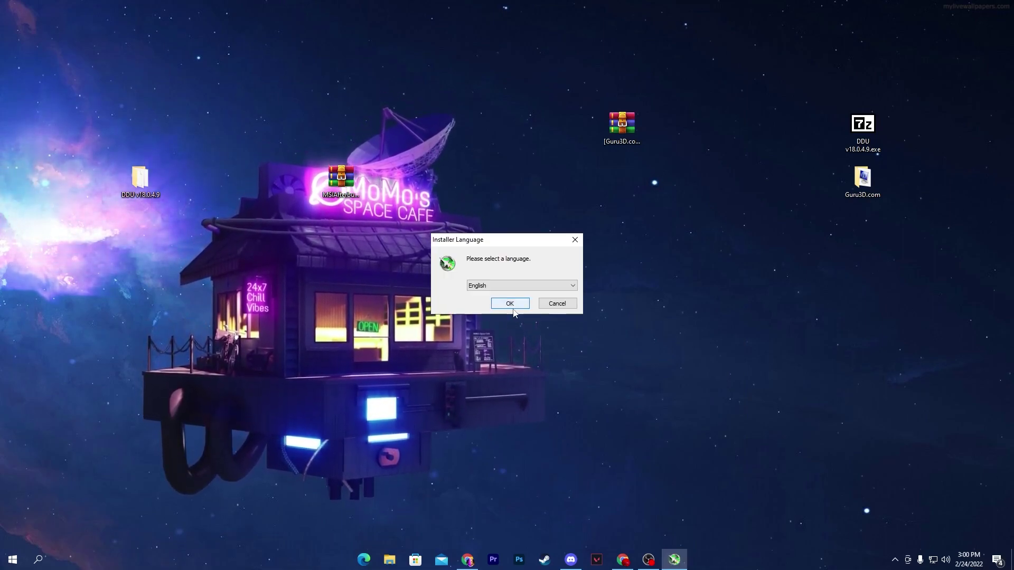
- Install MSI Afterburner 4.6.4 in English, accepting the license agreement and keeping the default setup options
left_click(514, 309)
left_click(572, 363)
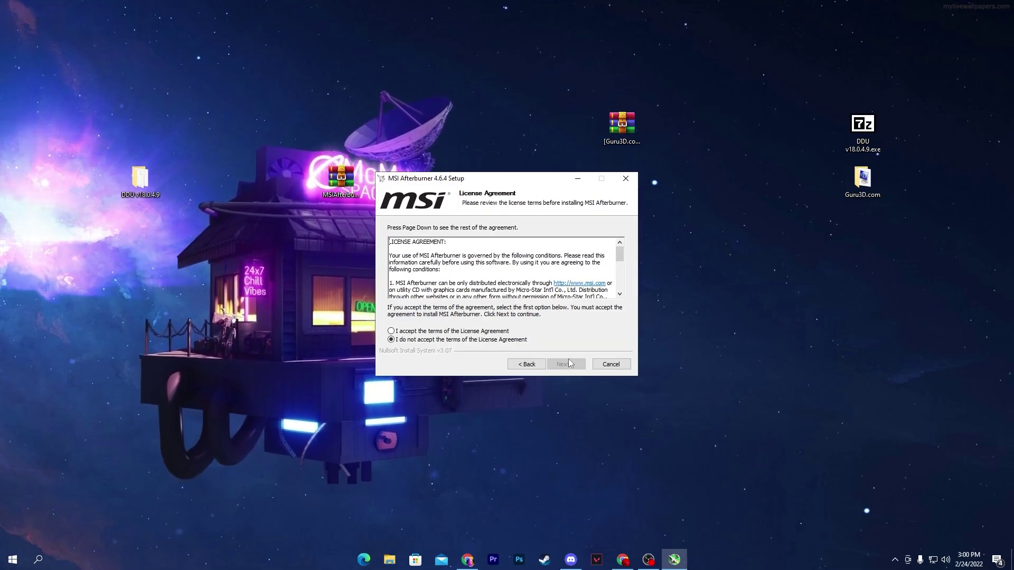
left_click(453, 333)
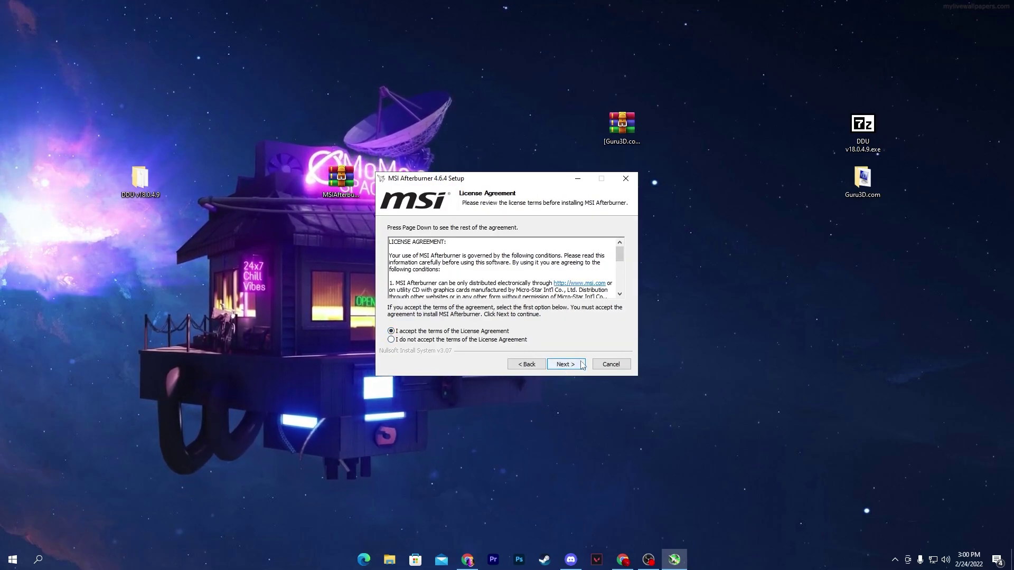
left_click(579, 365)
left_click(577, 364)
left_click(575, 364)
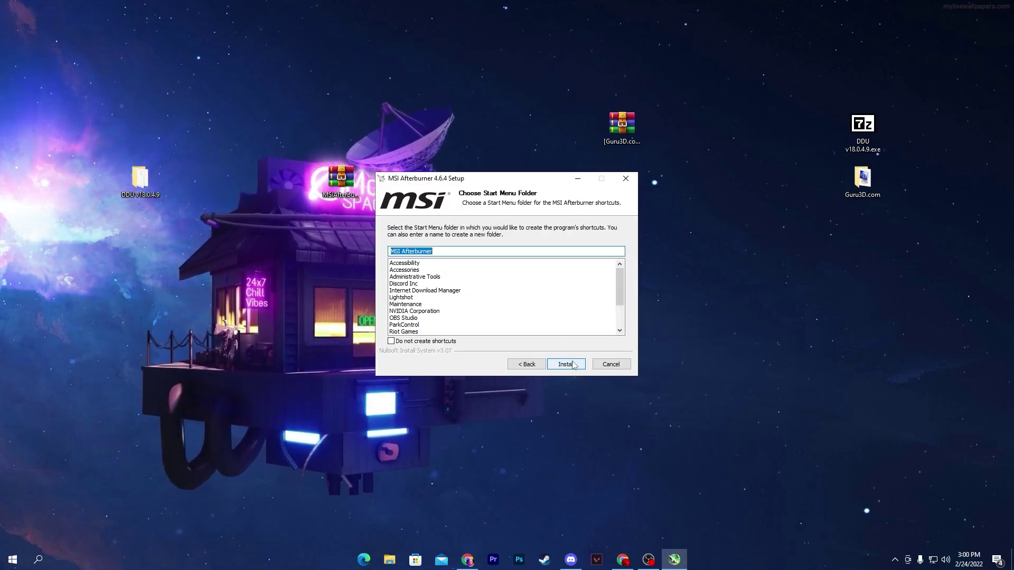
left_click(573, 364)
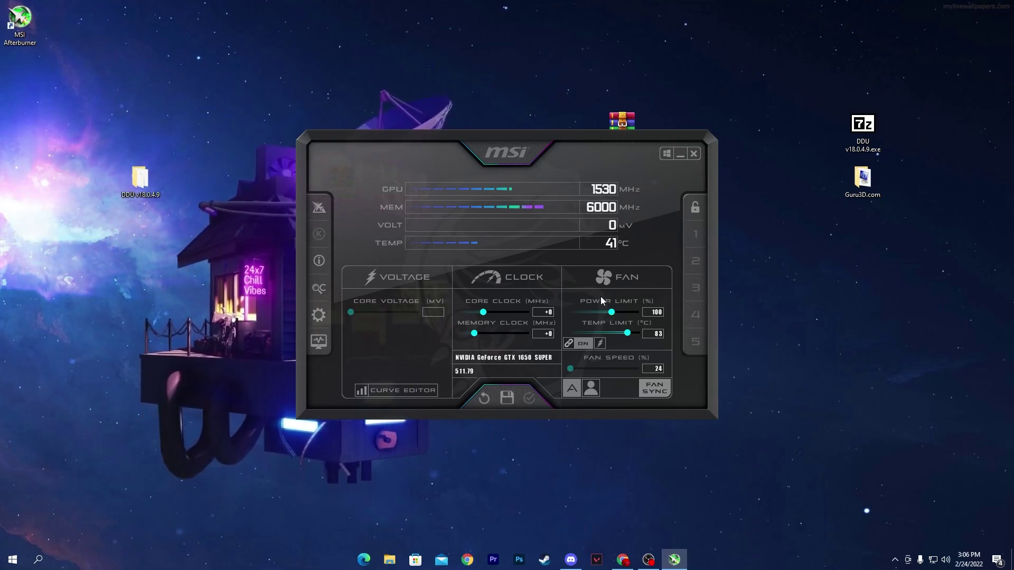
- Raise the linked limits in MSI Afterburner to a 120% power limit and an 87 °C temperature limit, and minimize it
left_click_drag(628, 333, 641, 336)
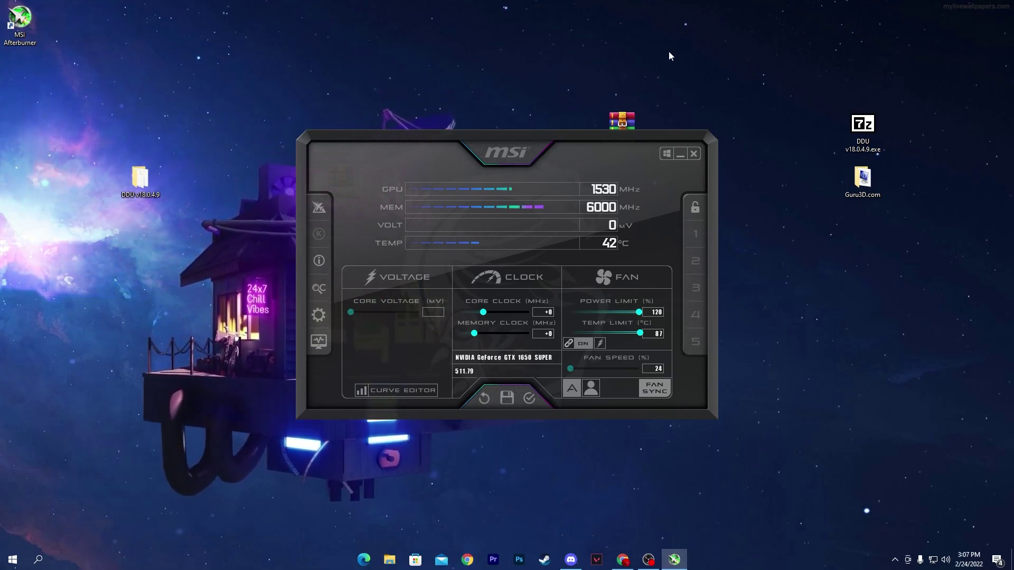
left_click(681, 153)
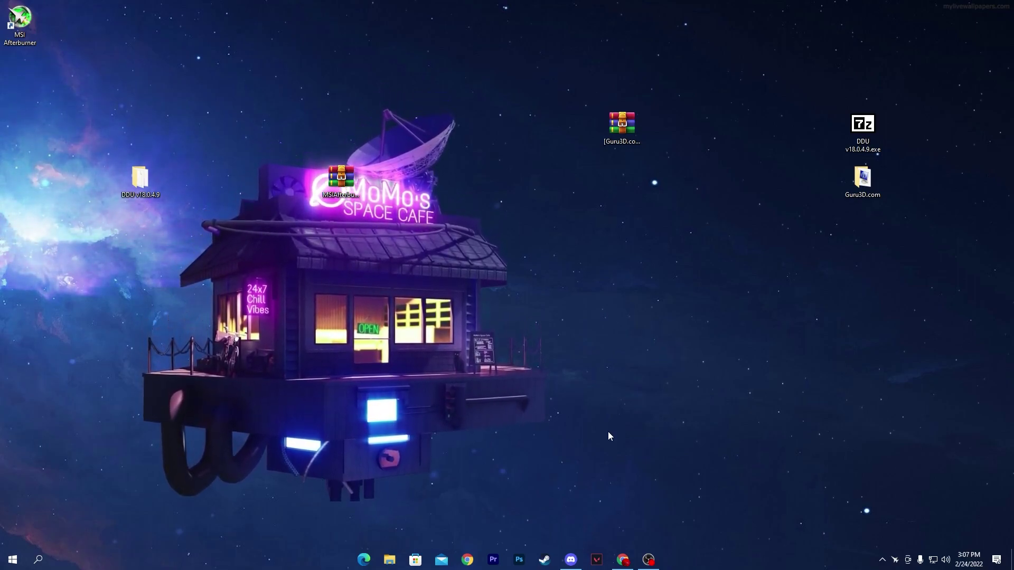
- Open the Windows display settings from the desktop and go to Graphics settings
right_click(451, 125)
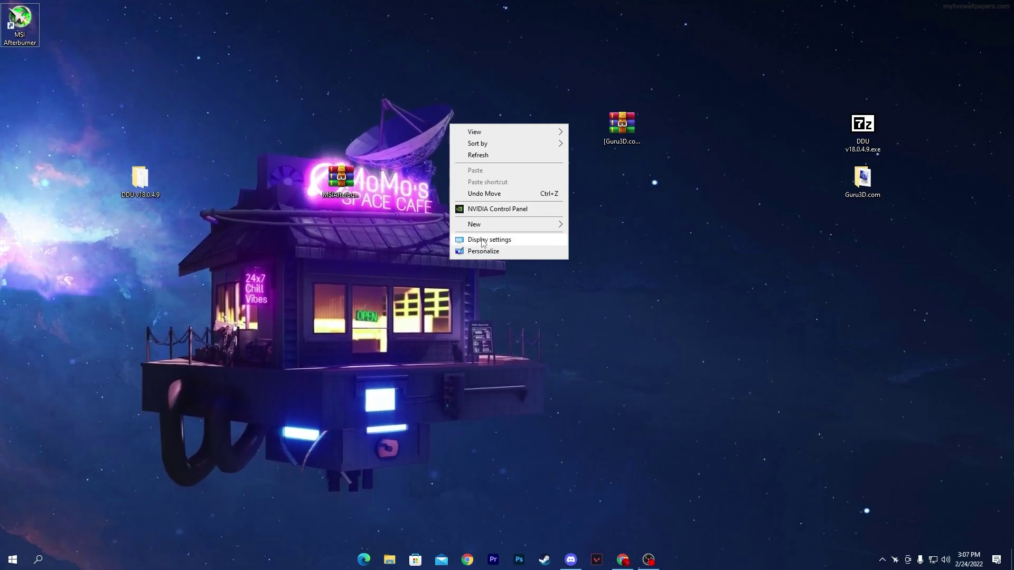
left_click(481, 239)
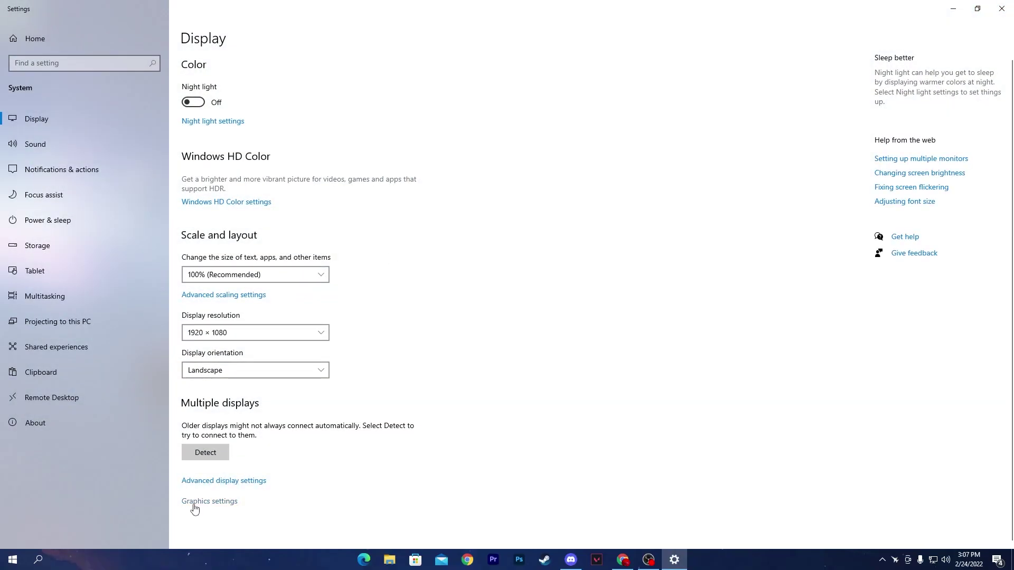
left_click(210, 502)
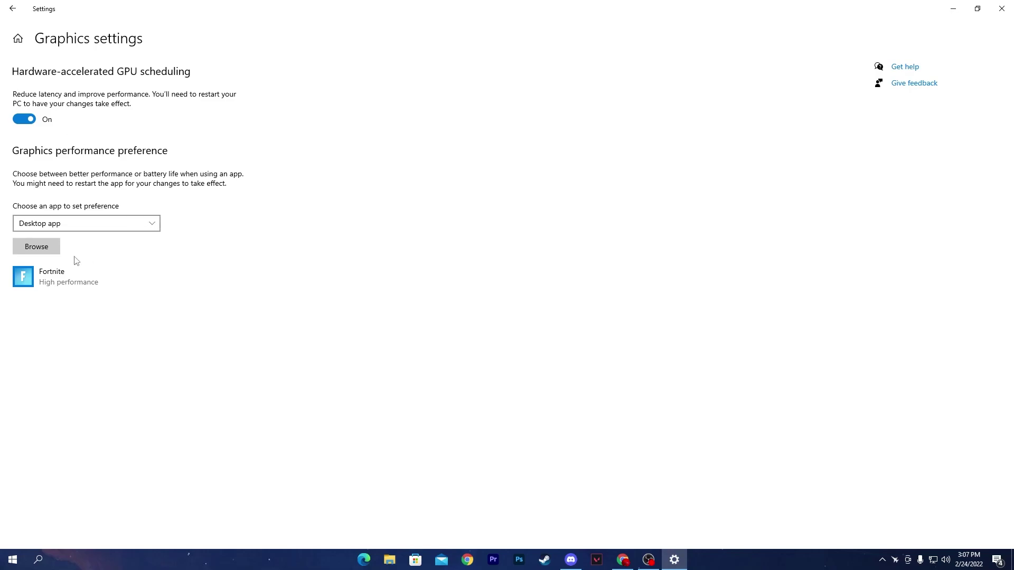
- Add VALORANT.exe from C:\Riot Games\VALORANT\live as a desktop app in the graphics performance preferences
left_click(35, 246)
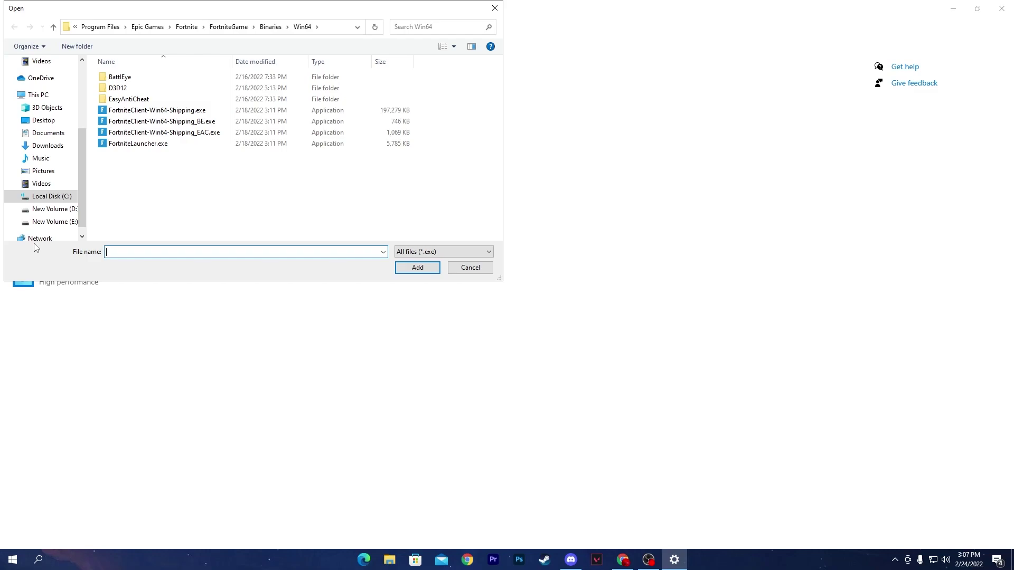
left_click_drag(151, 9, 171, 49)
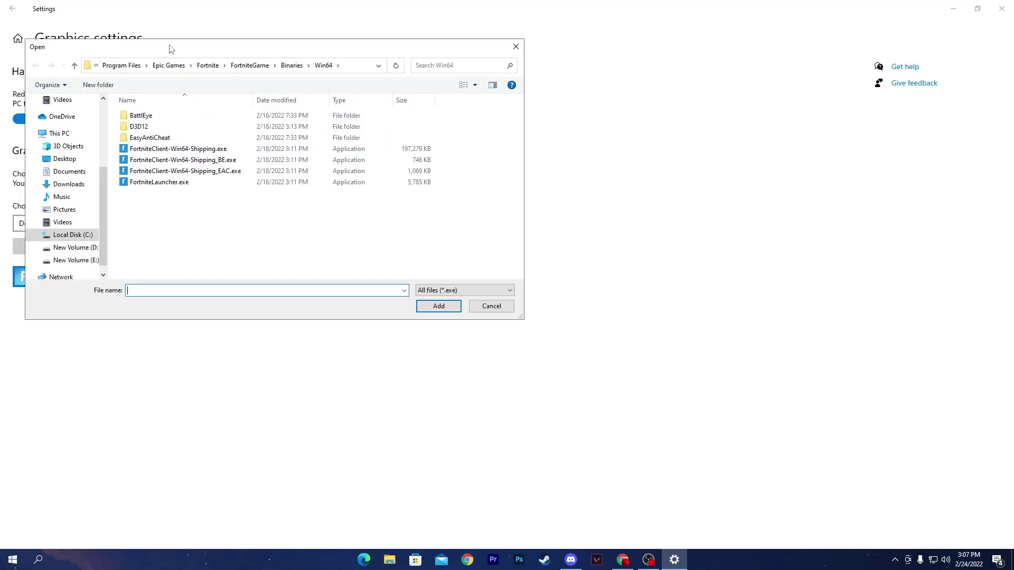
left_click(72, 235)
double_click(164, 149)
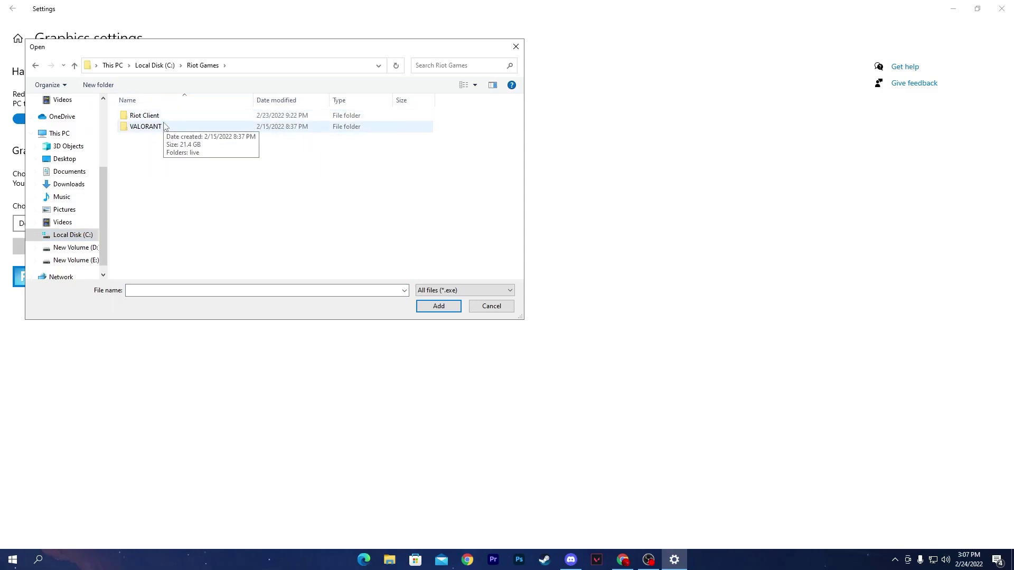
double_click(172, 128)
double_click(141, 115)
left_click(153, 139)
left_click(438, 307)
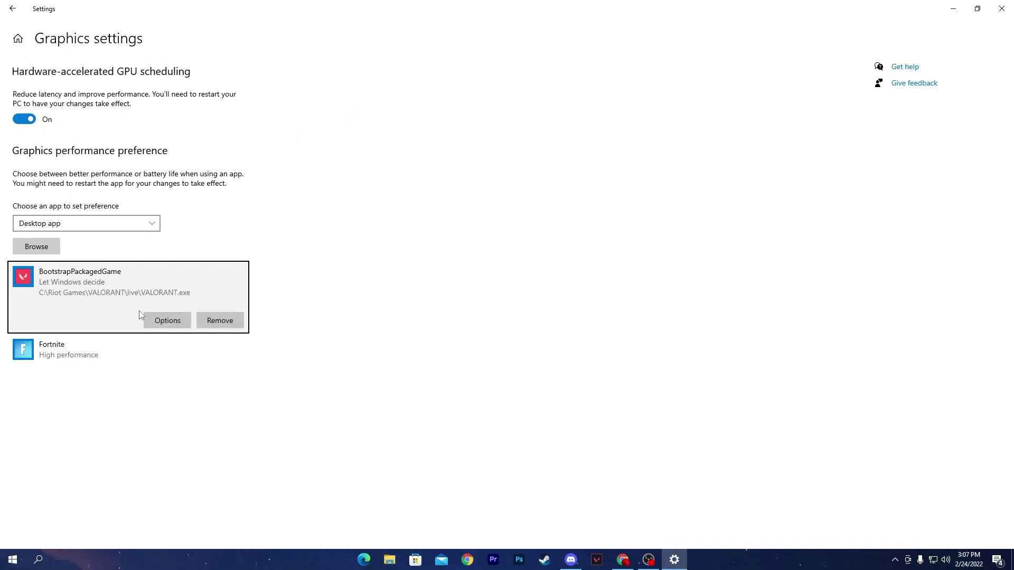
- Set the graphics preference of the added VALORANT app to High performance, save it and close Settings
left_click(173, 323)
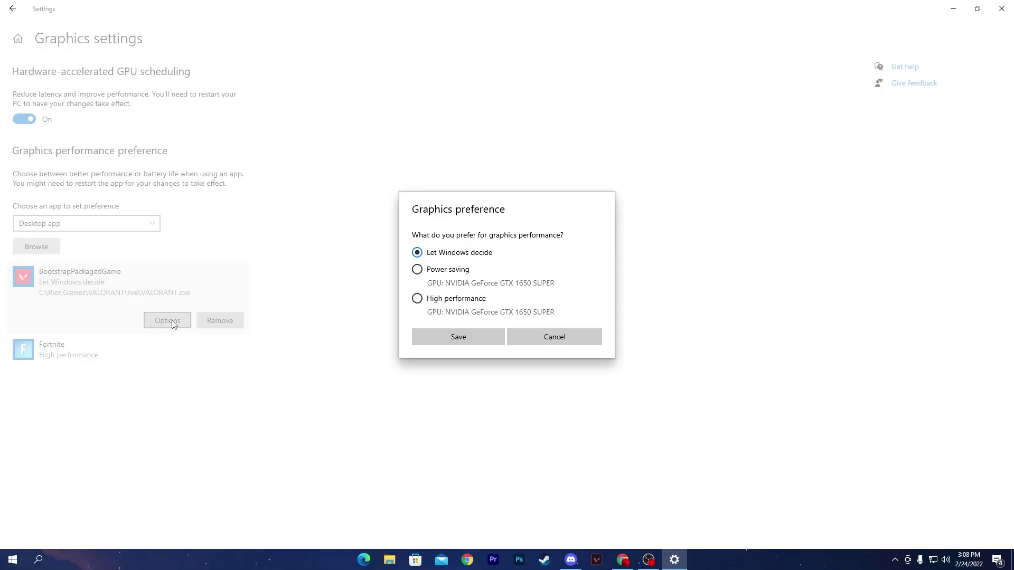
left_click(485, 339)
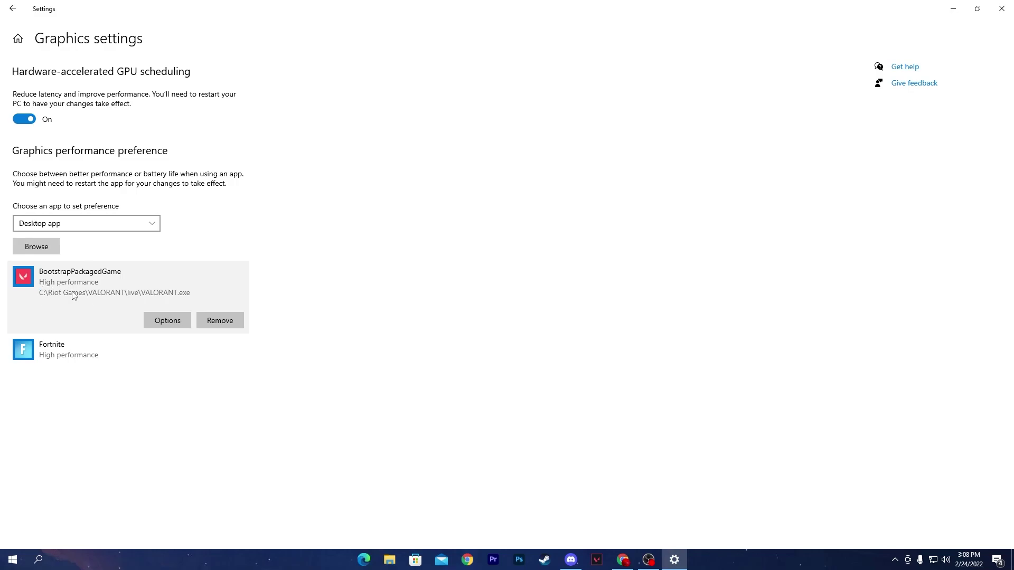
left_click(179, 321)
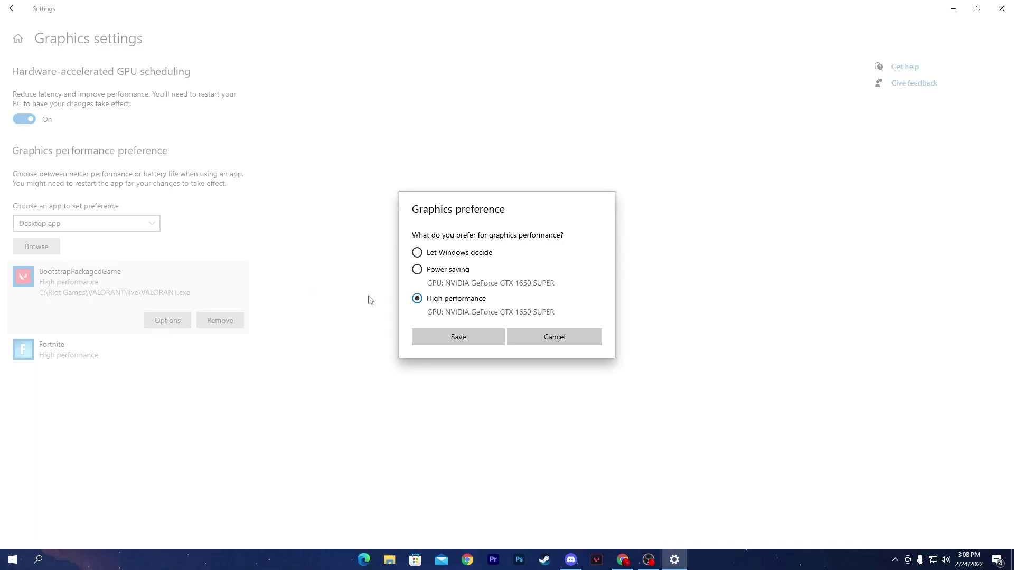
left_click(458, 333)
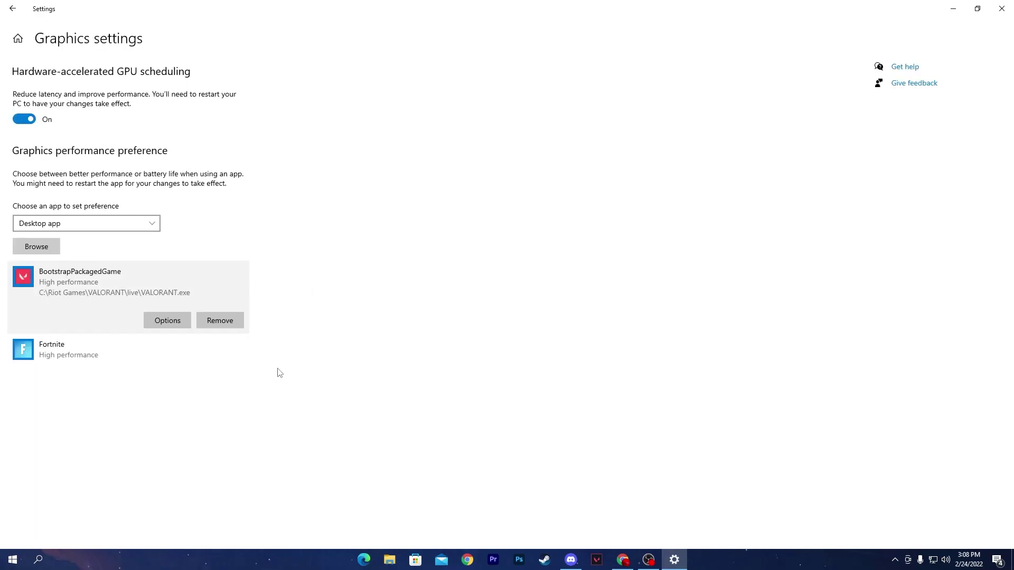
left_click(1002, 9)
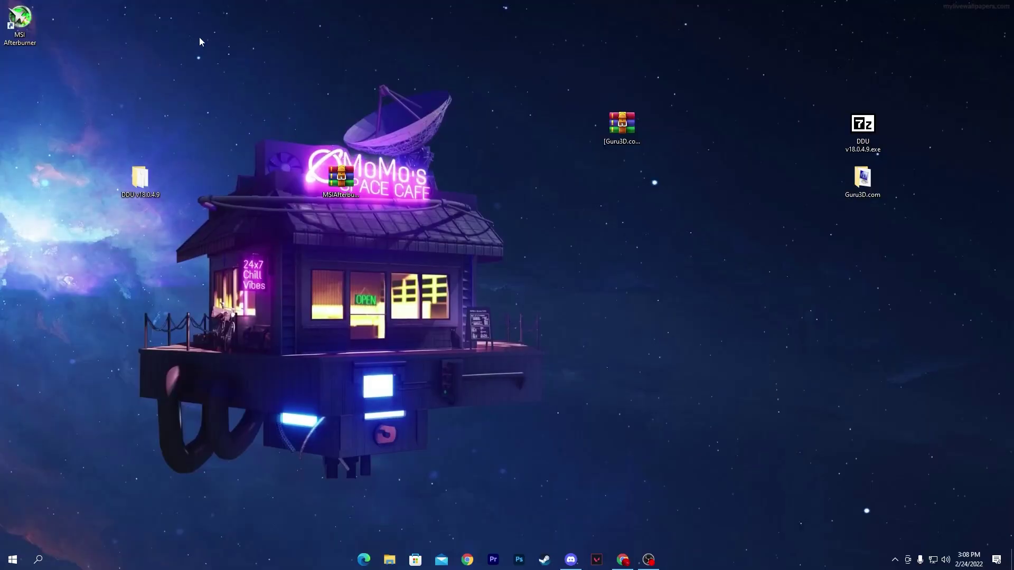
- Open NVIDIA Control Panel from the desktop and go to Manage 3D settings
right_click(442, 136)
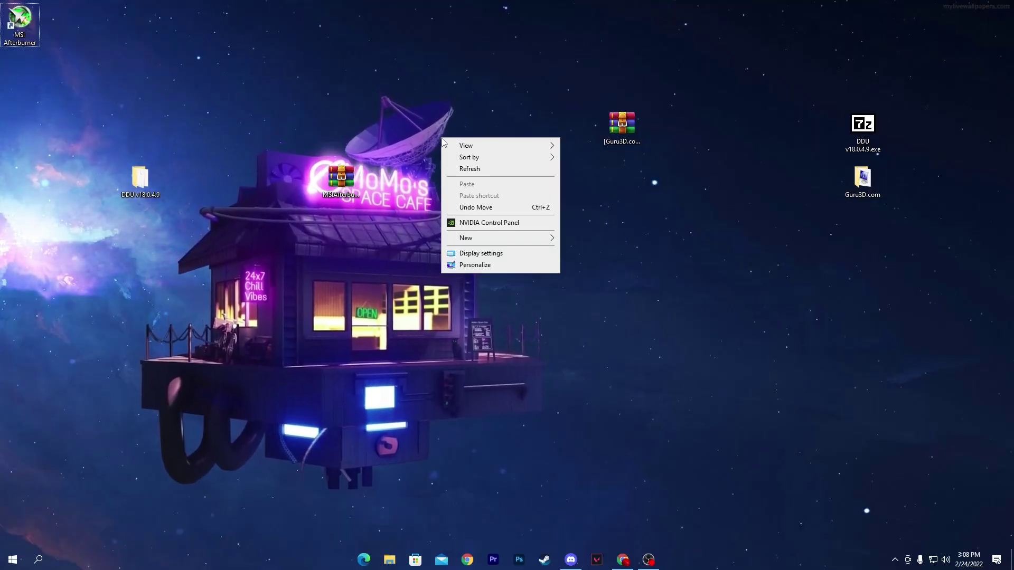
left_click(486, 224)
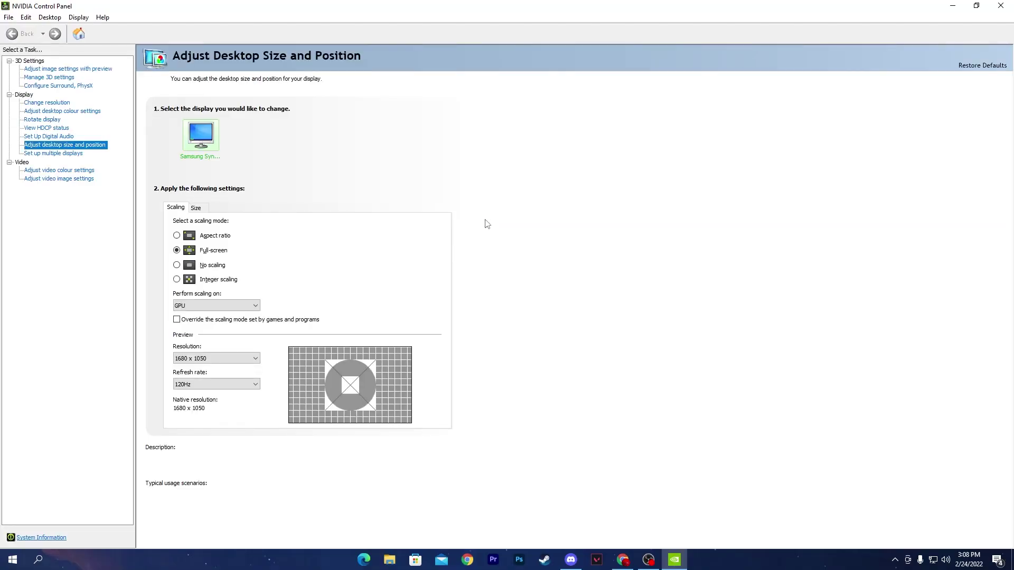
left_click(47, 103)
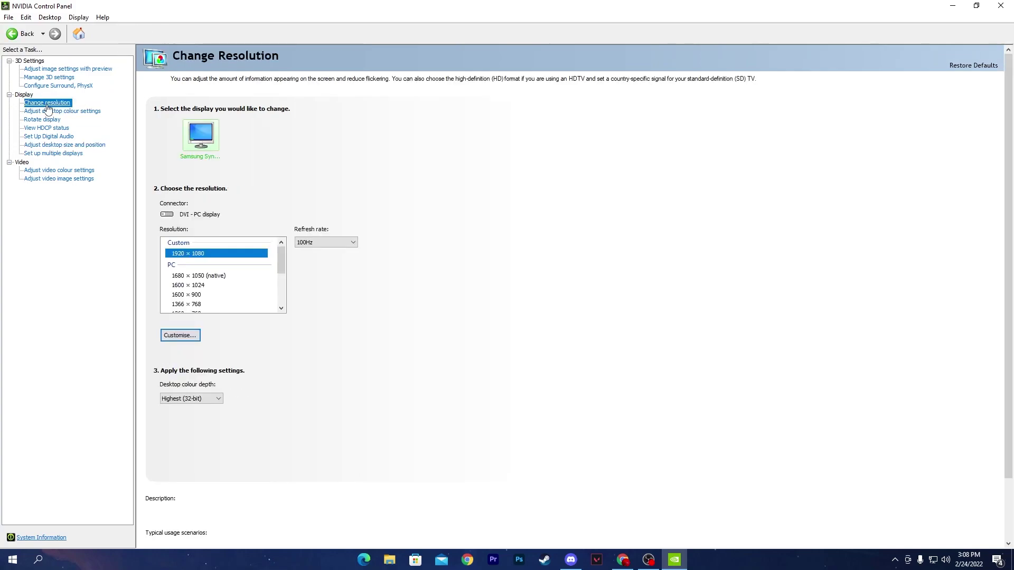
left_click(53, 78)
- Set the global power management mode to Prefer maximum performance and close NVIDIA Control Panel
scroll(246, 221, "down", 2)
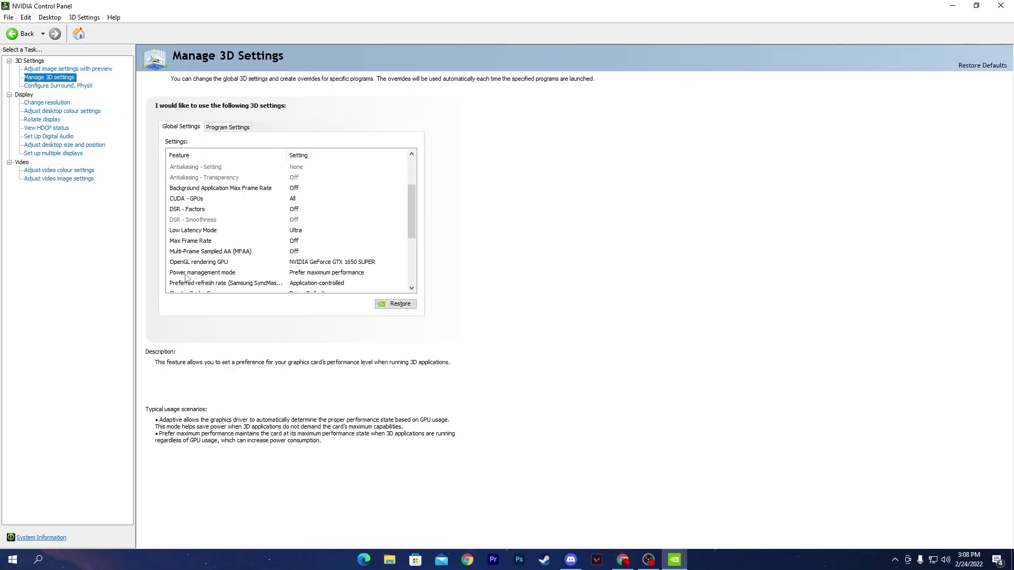
left_click(321, 276)
left_click(322, 273)
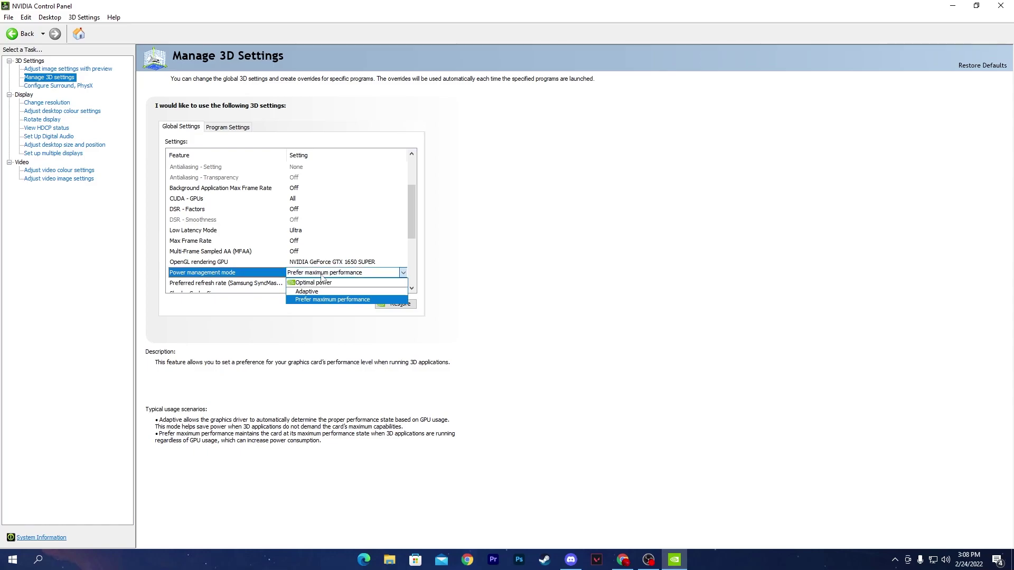
left_click(317, 299)
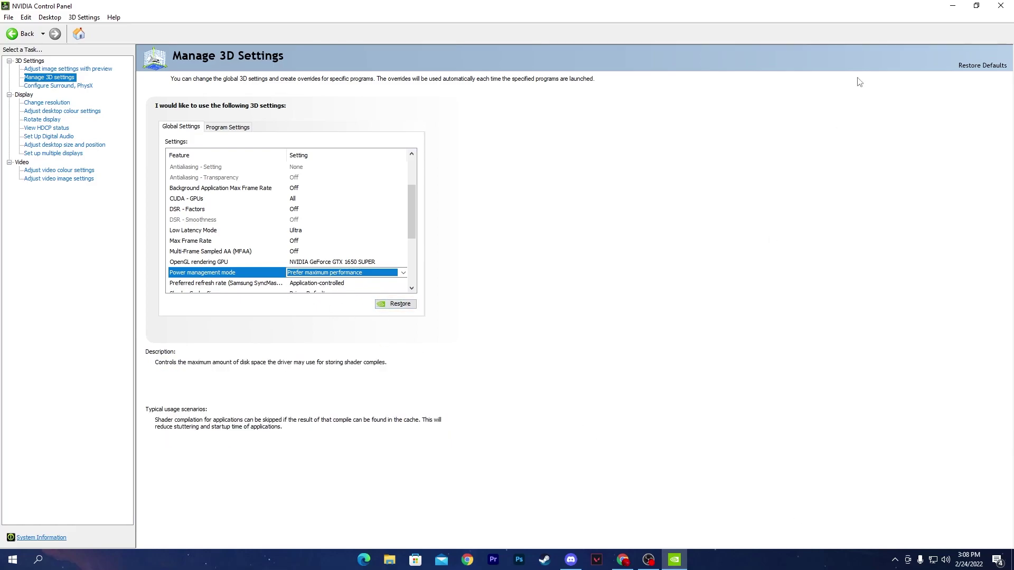
left_click(1001, 5)
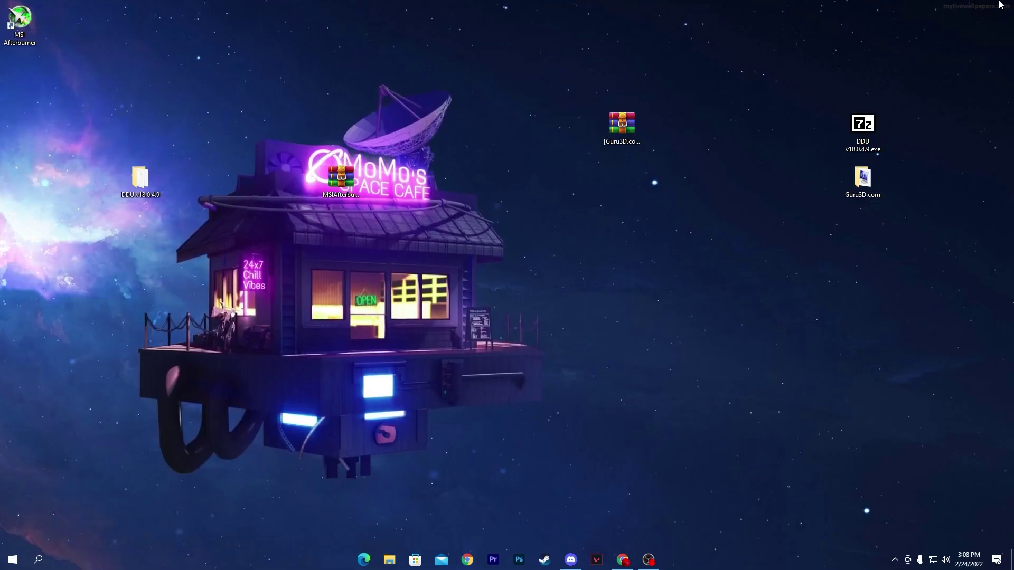